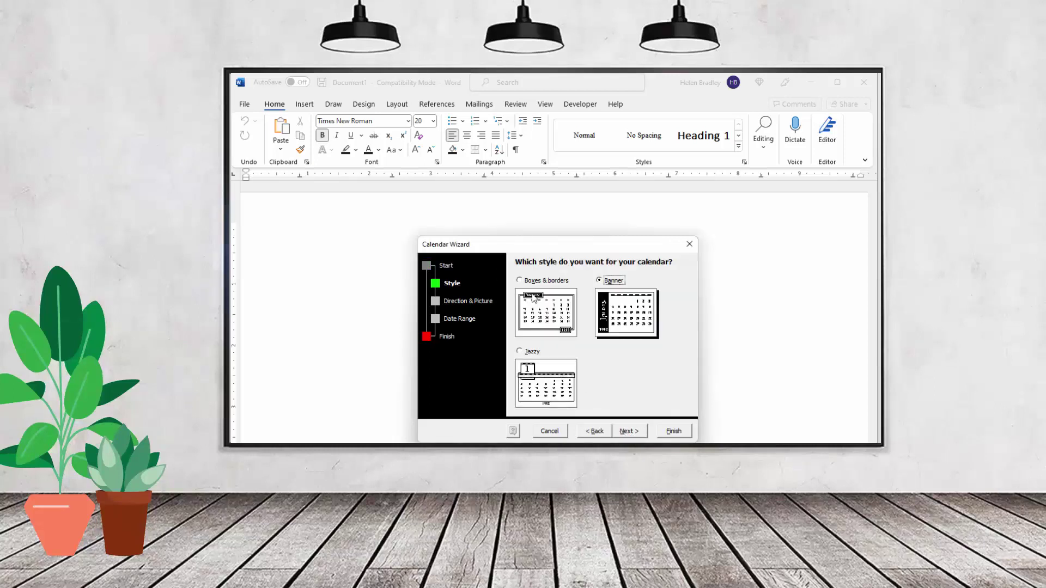
pyautogui.click(626, 431)
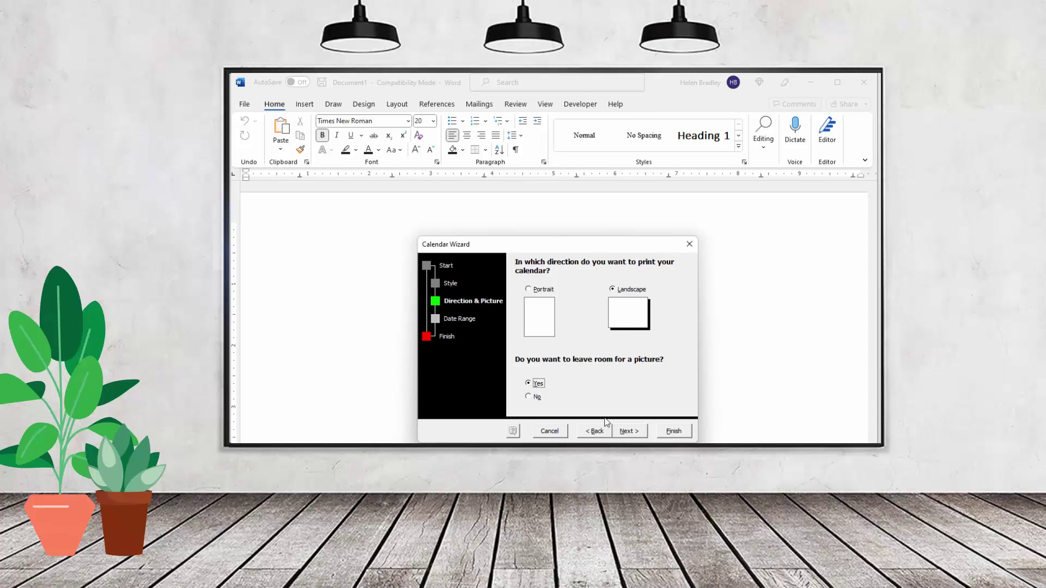
# Run the Calendar Wizard through to a January–December 2023 banner calendar in landscape.
pyautogui.click(629, 432)
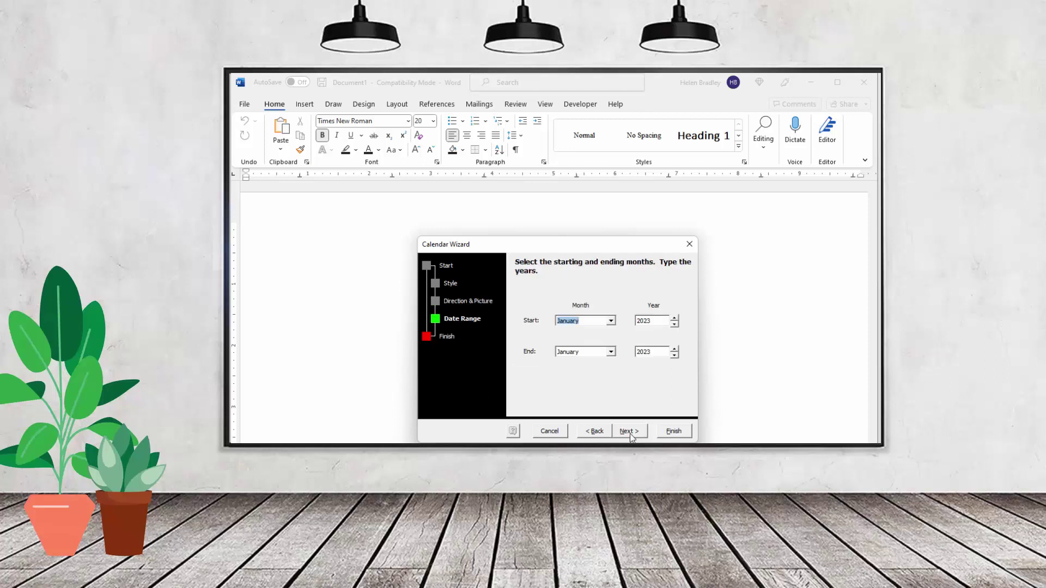
pyautogui.click(611, 352)
pyautogui.scroll(-2, 578, 412)
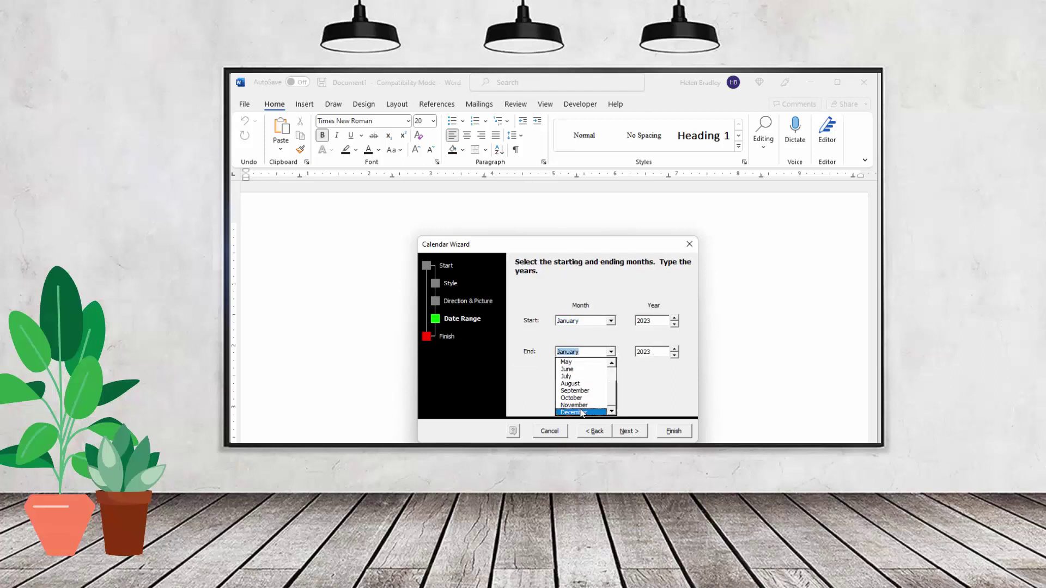
pyautogui.click(572, 413)
pyautogui.click(627, 432)
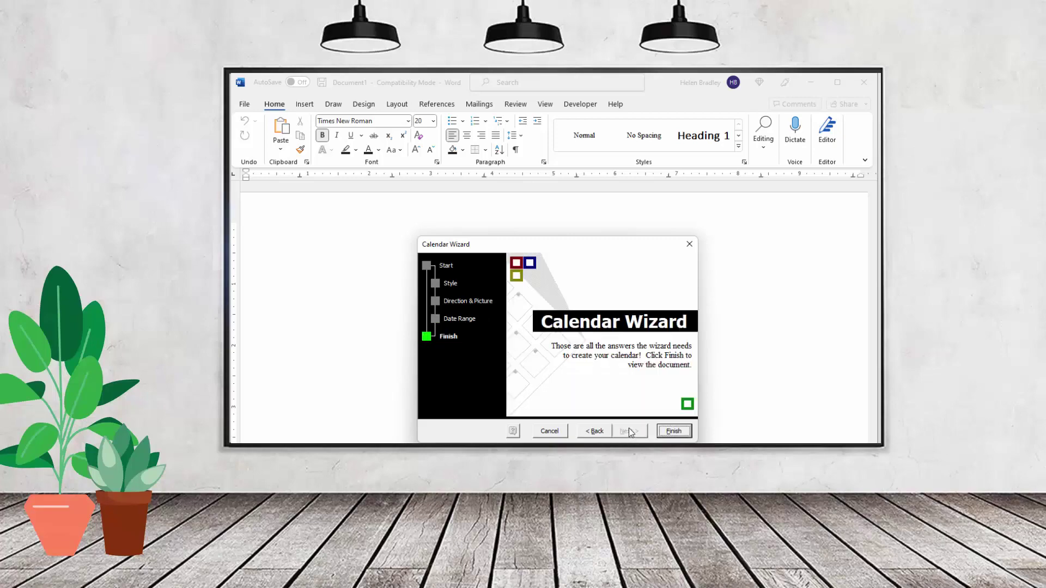
pyautogui.click(670, 433)
pyautogui.scroll(-15, 863, 271)
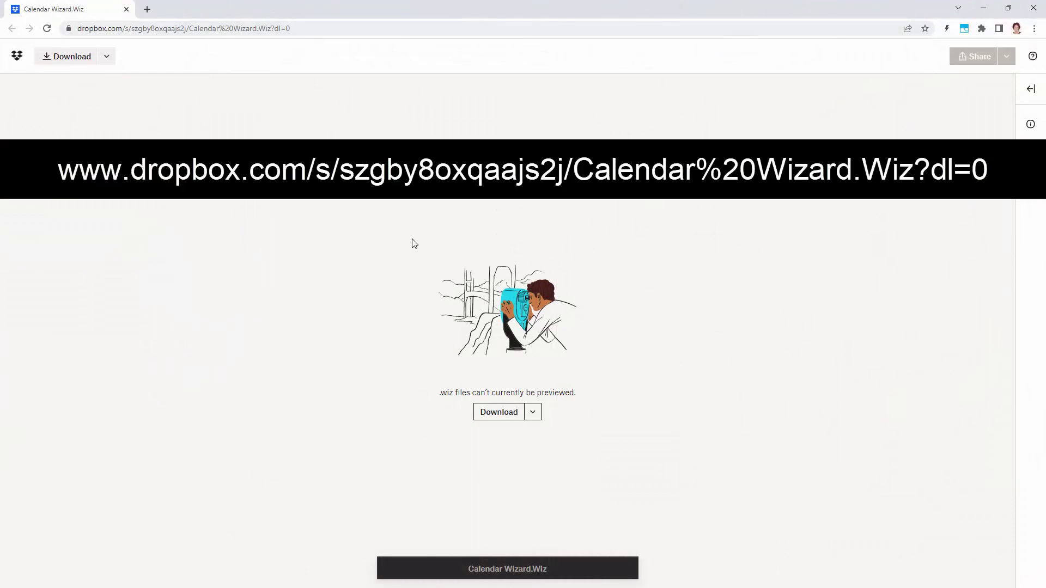
# Download Calendar Wizard.Wiz into Documents\calendar wizard and show it in its folder.
pyautogui.click(500, 413)
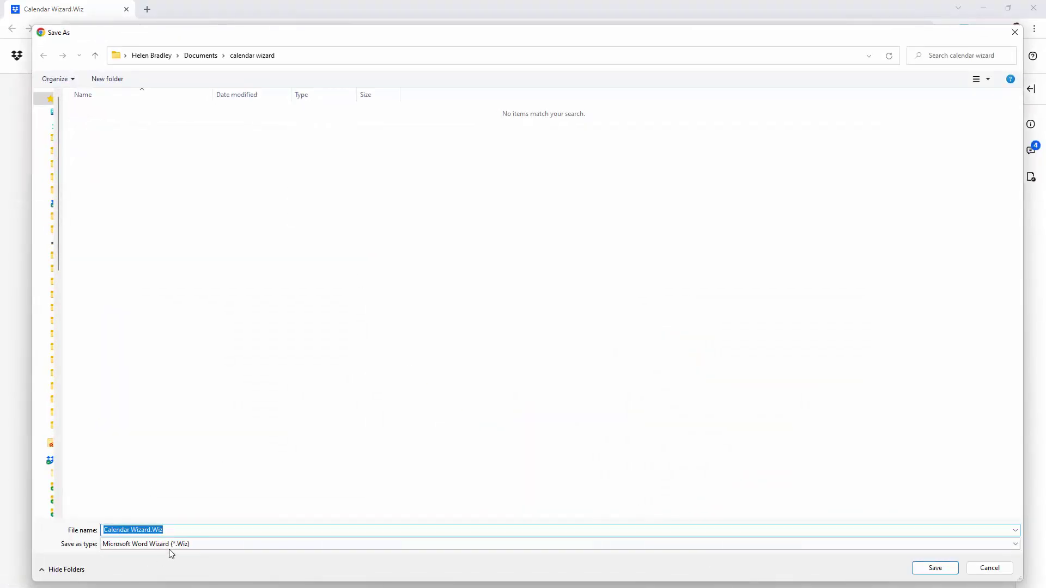
pyautogui.click(933, 567)
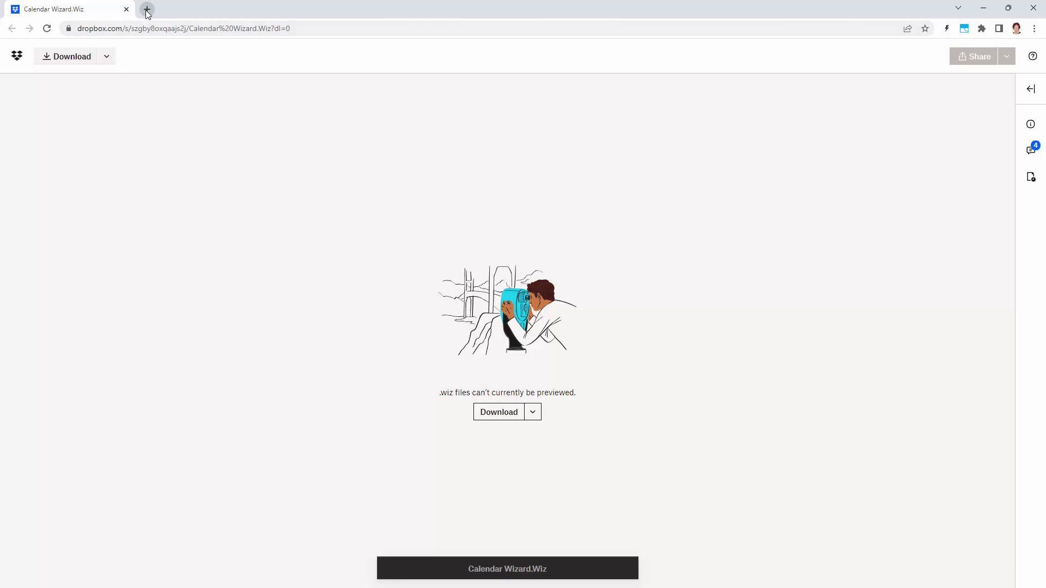
pyautogui.hotkey('ctrl', 'j')
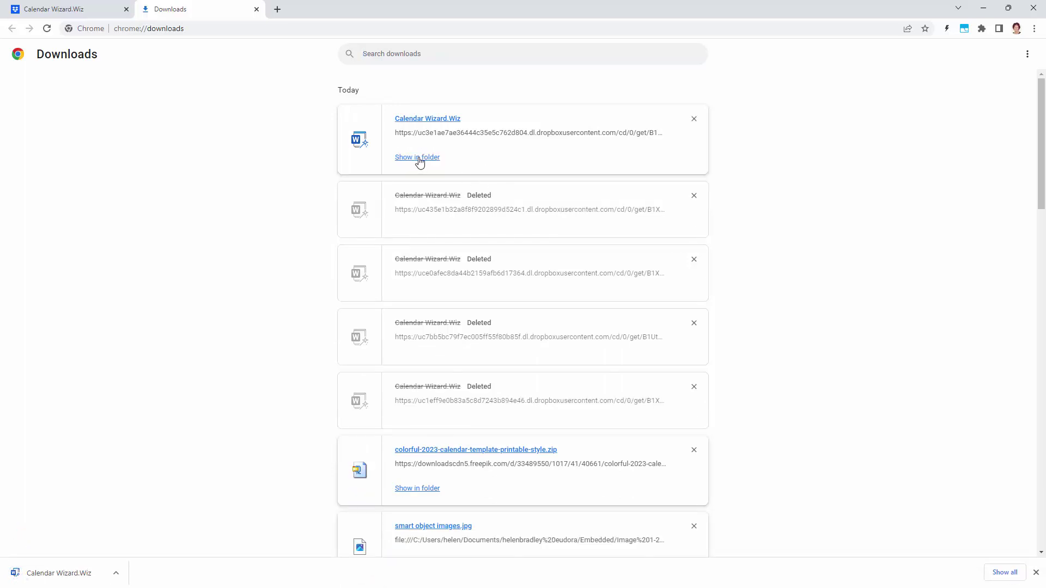
pyautogui.click(418, 157)
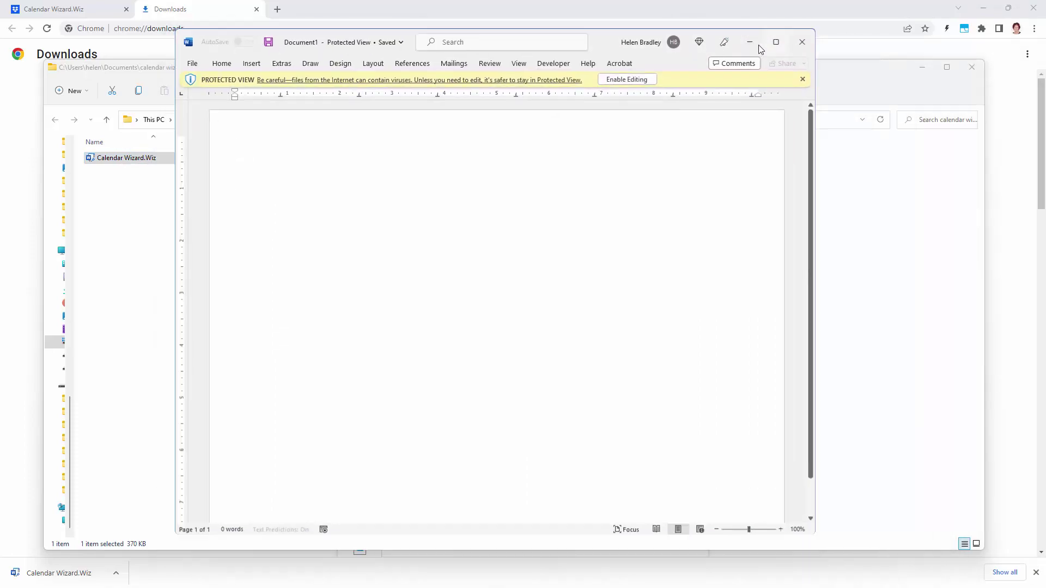
# Maximize Word, enable editing of the wizard file, and acknowledge the disabled-macros notice.
pyautogui.click(776, 42)
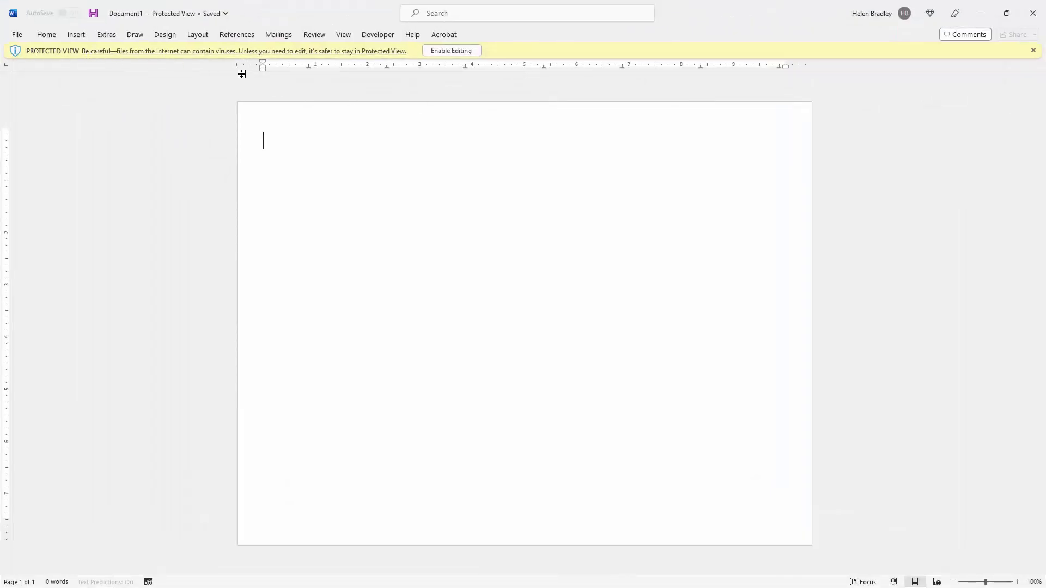
pyautogui.click(455, 51)
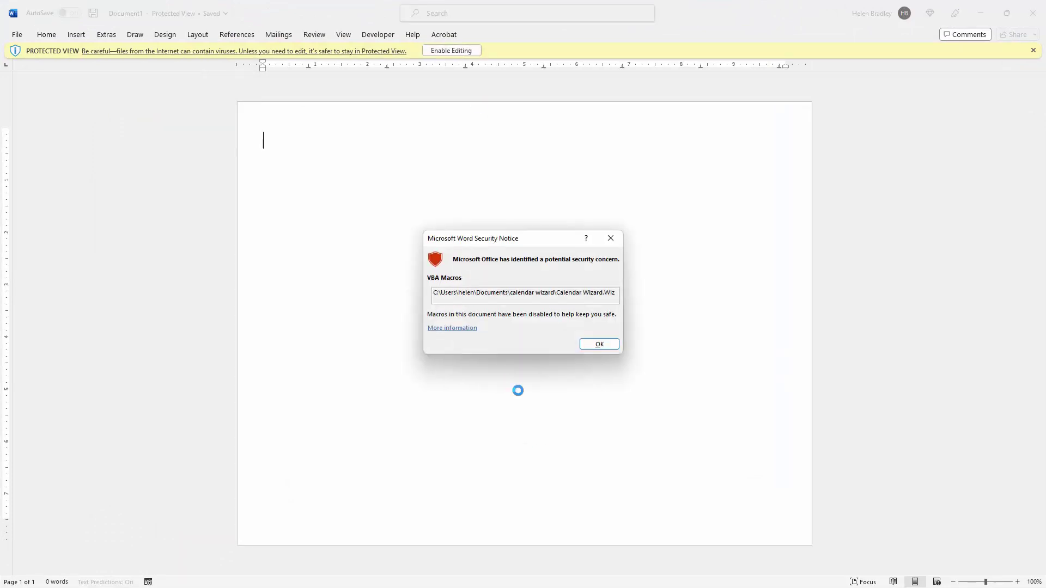
pyautogui.click(599, 344)
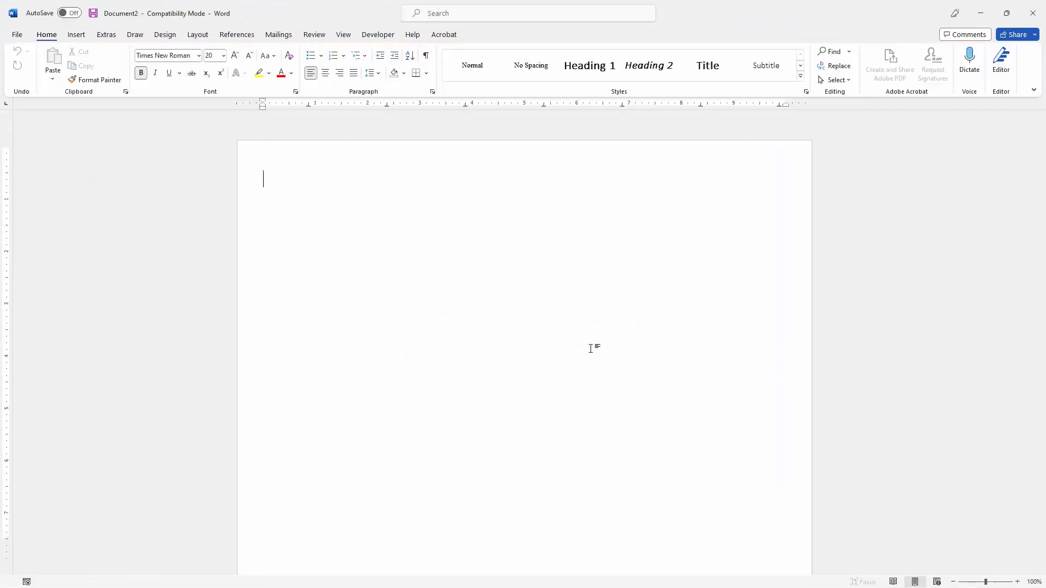
# Try running the StartWizard macro from View > Macros, then dismiss the macros-disabled warning.
pyautogui.click(344, 34)
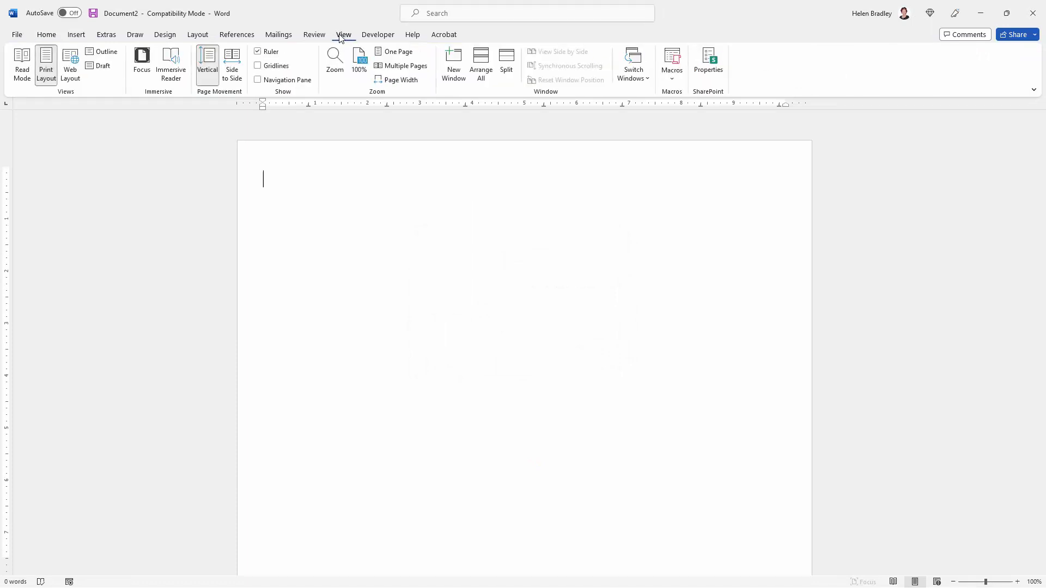
pyautogui.click(672, 60)
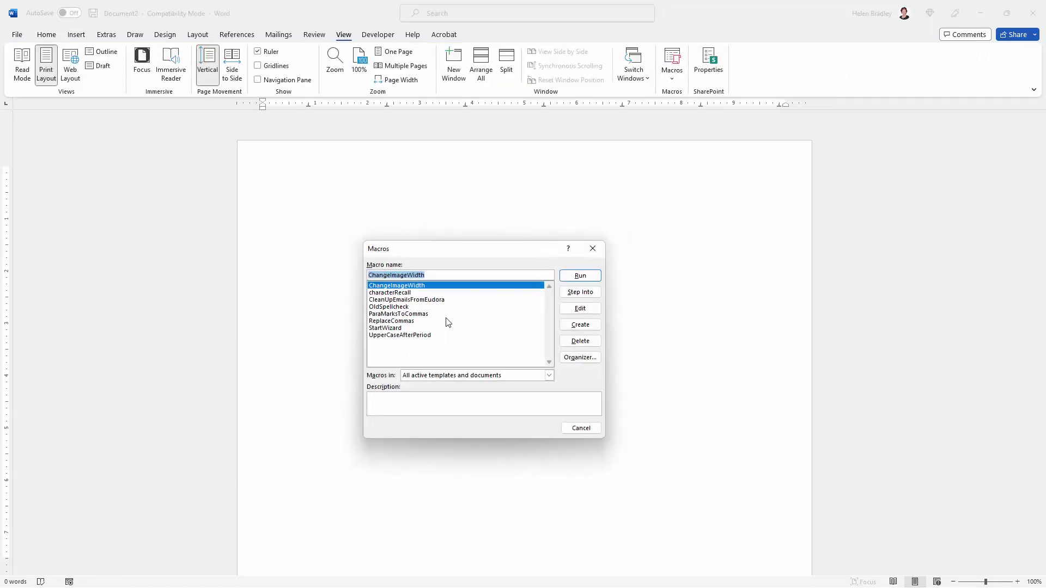
pyautogui.click(386, 328)
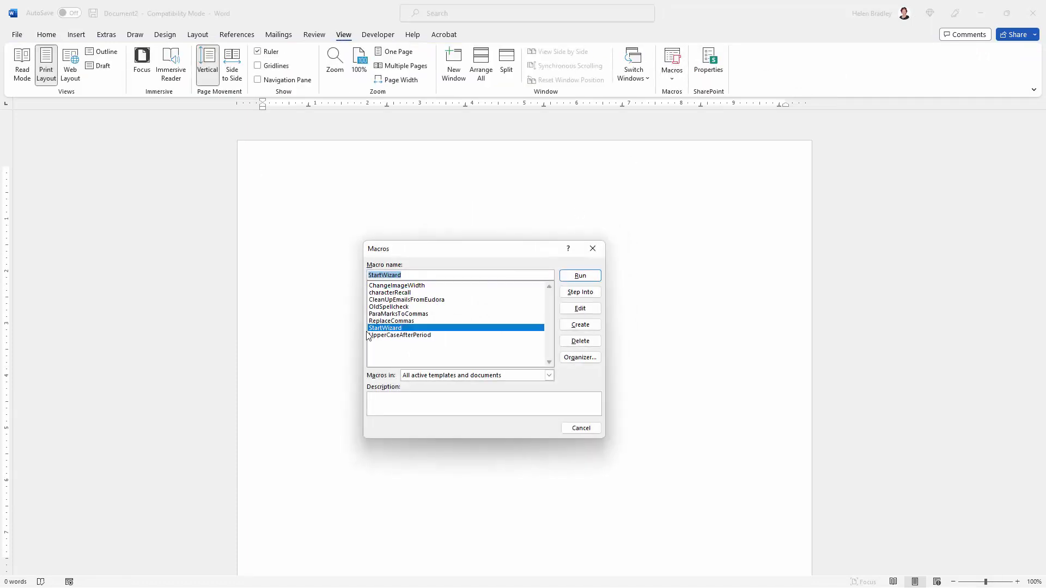
pyautogui.click(582, 277)
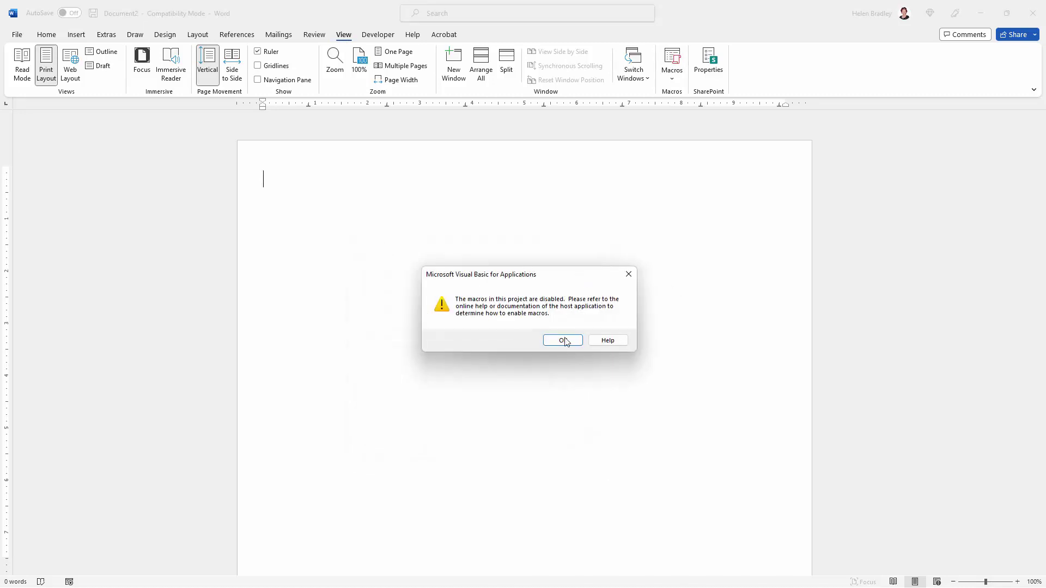
pyautogui.click(561, 342)
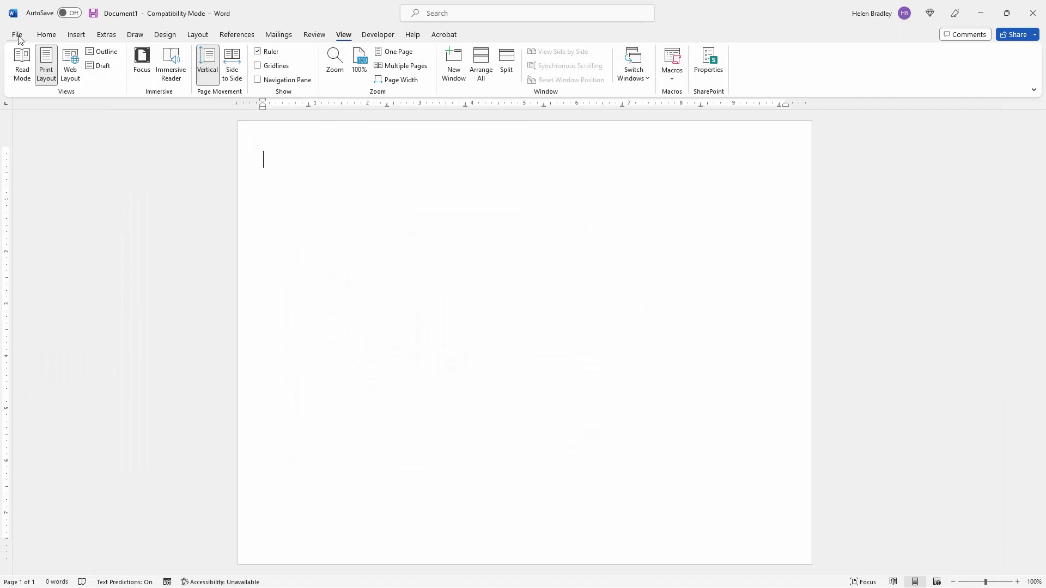
# Close the open document and reopen Calendar Wizard.Wiz from the calendar wizard folder.
pyautogui.click(18, 35)
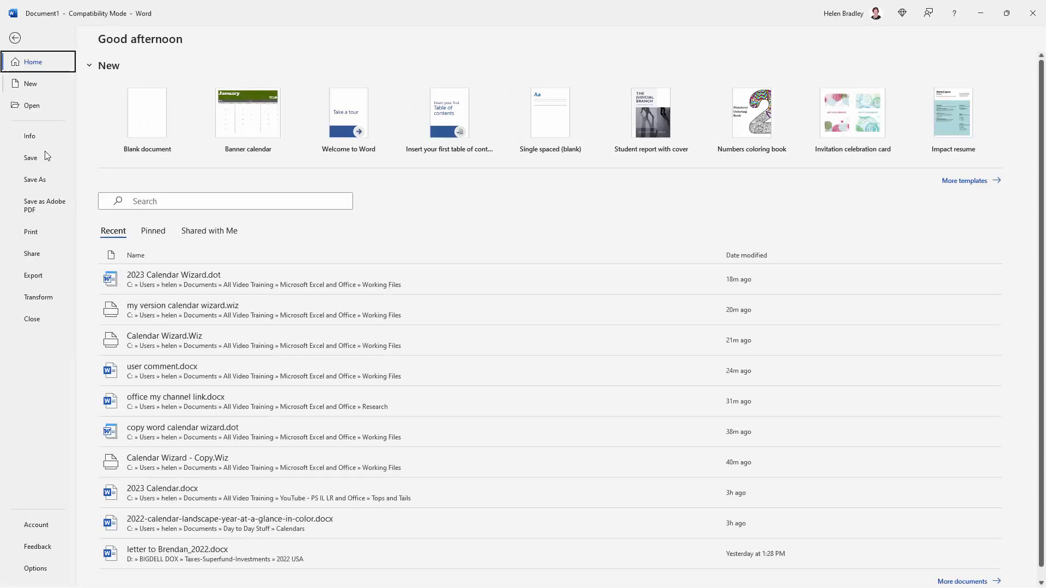
pyautogui.click(32, 320)
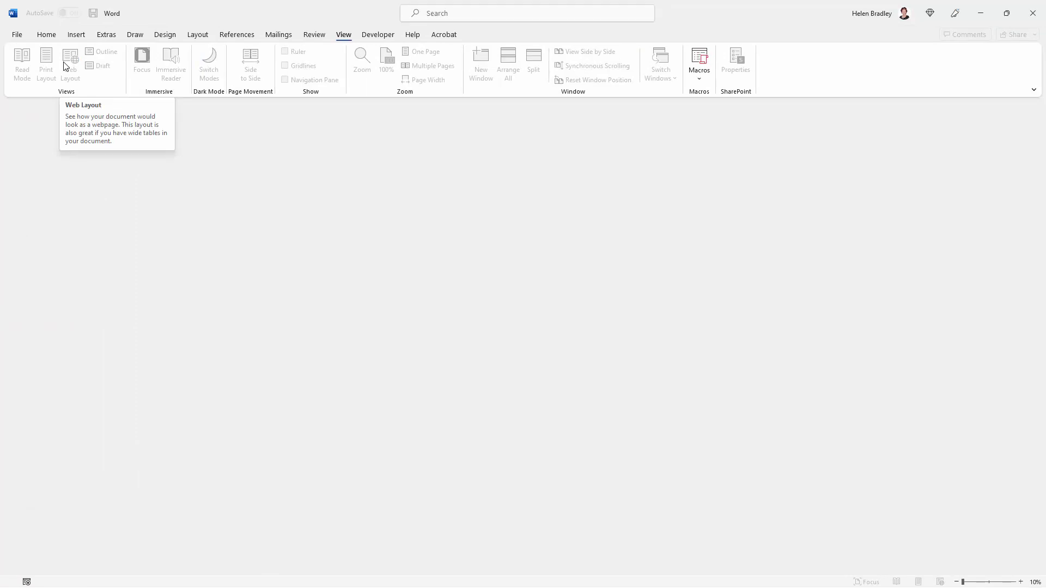
pyautogui.click(16, 35)
pyautogui.click(32, 105)
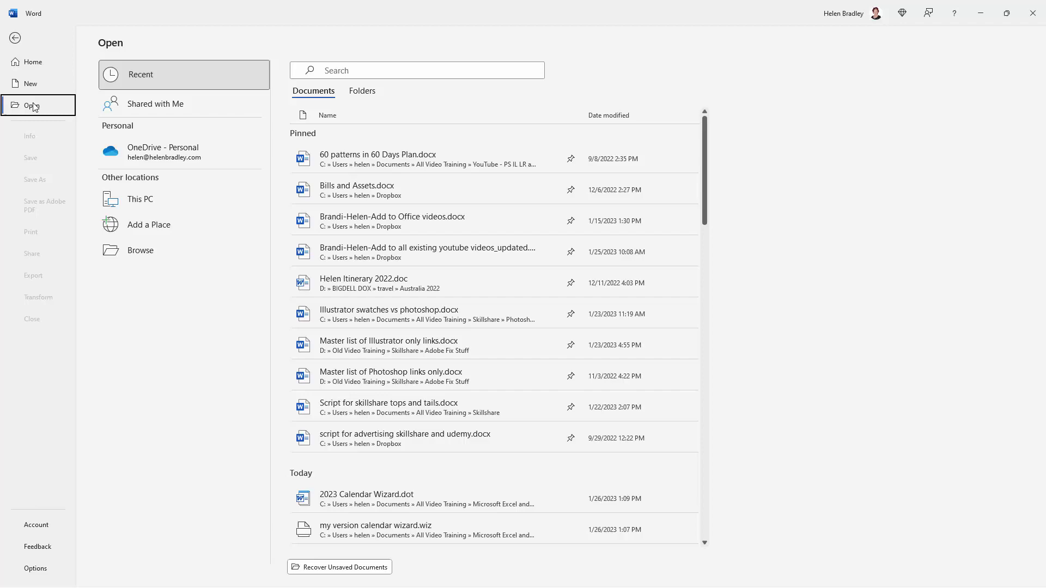
pyautogui.click(137, 253)
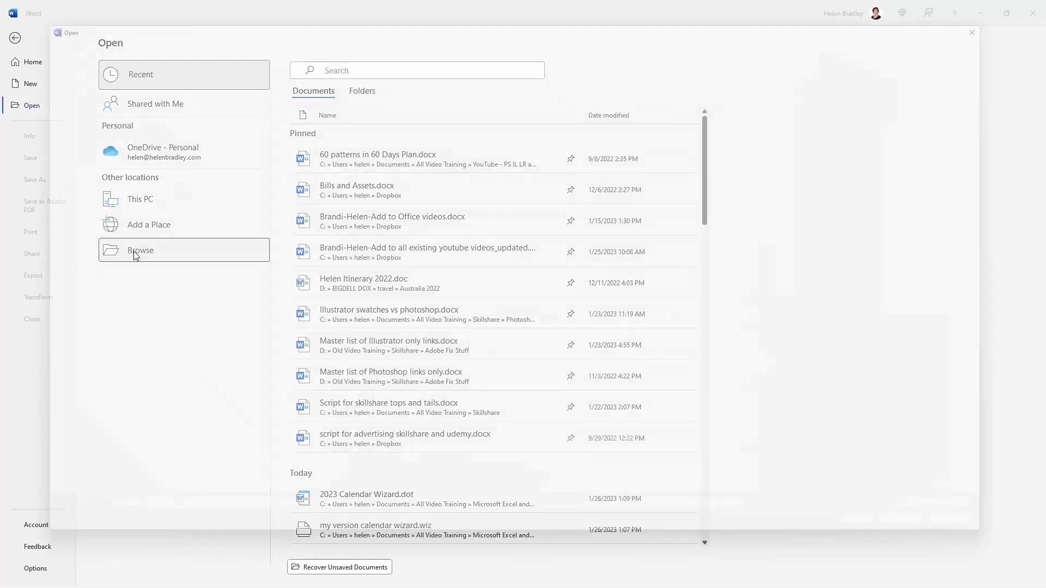
pyautogui.doubleClick(237, 133)
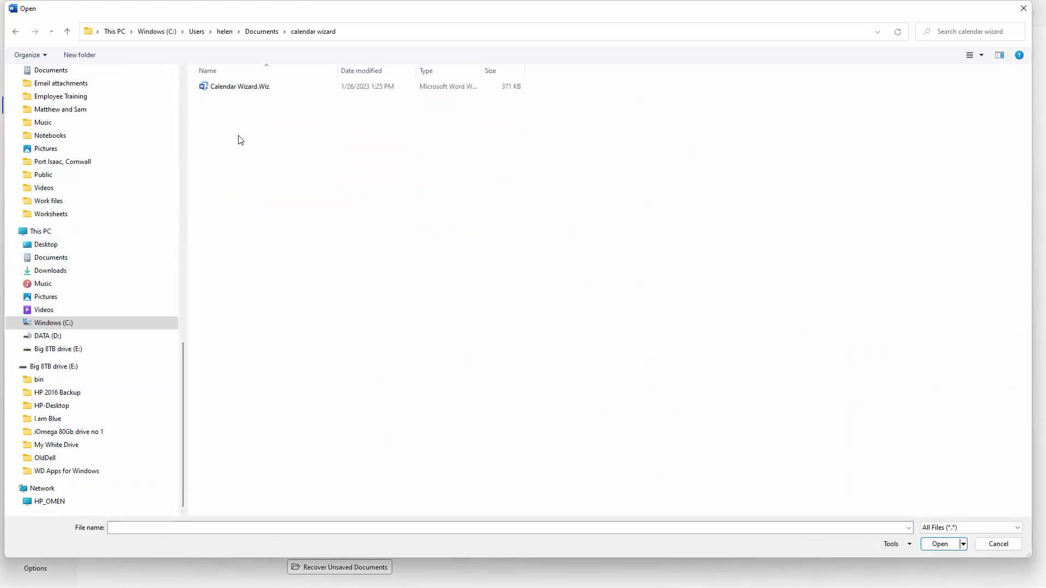
pyautogui.click(249, 88)
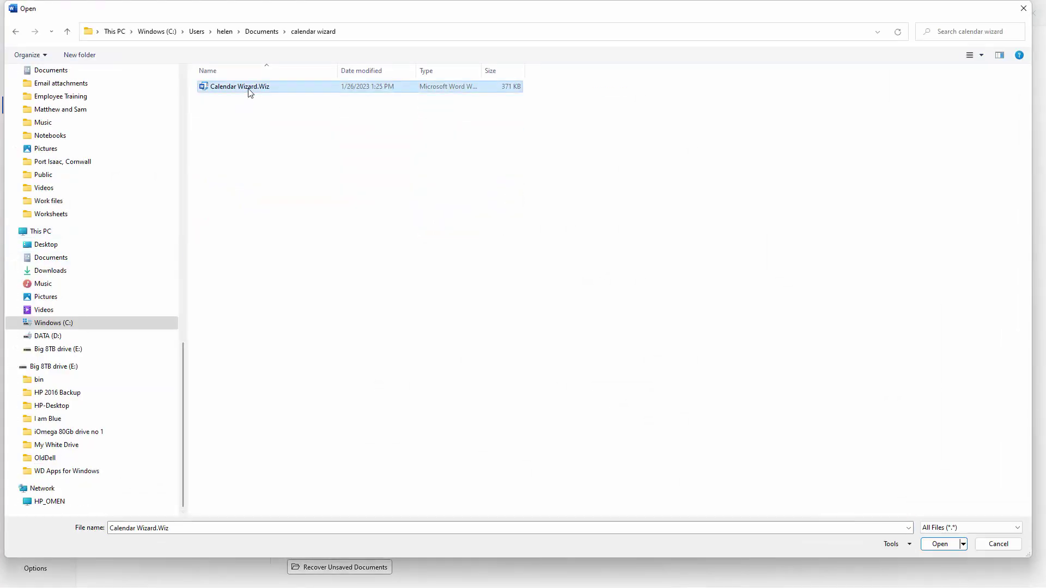
pyautogui.click(939, 545)
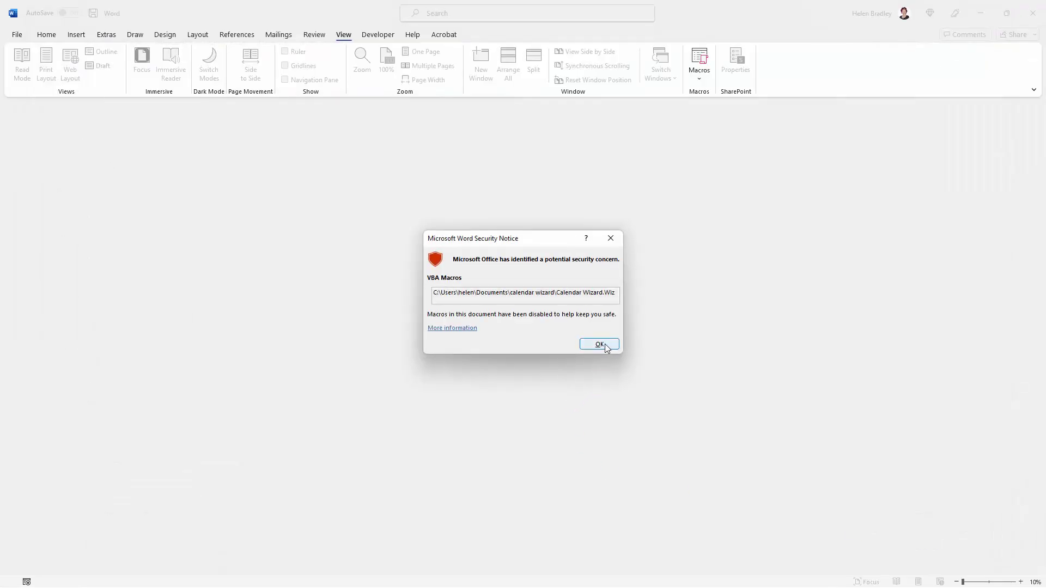
# Dismiss the Security Notice about the wizard's disabled macros.
pyautogui.click(599, 344)
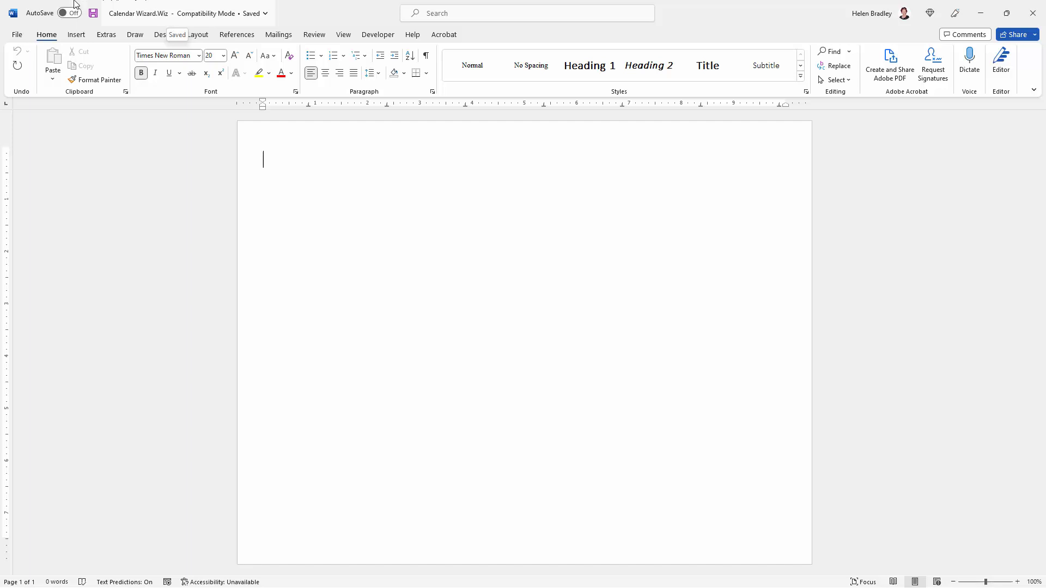
# Save a copy as a name-prefixed Calendar Wizard.dot template, accept the compatibility check, then close it.
pyautogui.click(16, 34)
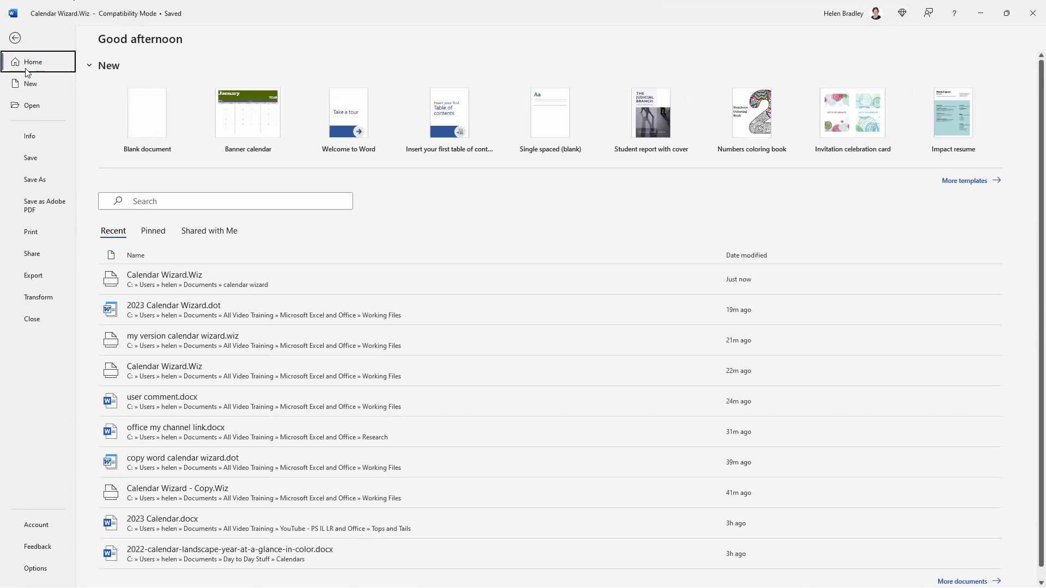
pyautogui.click(32, 183)
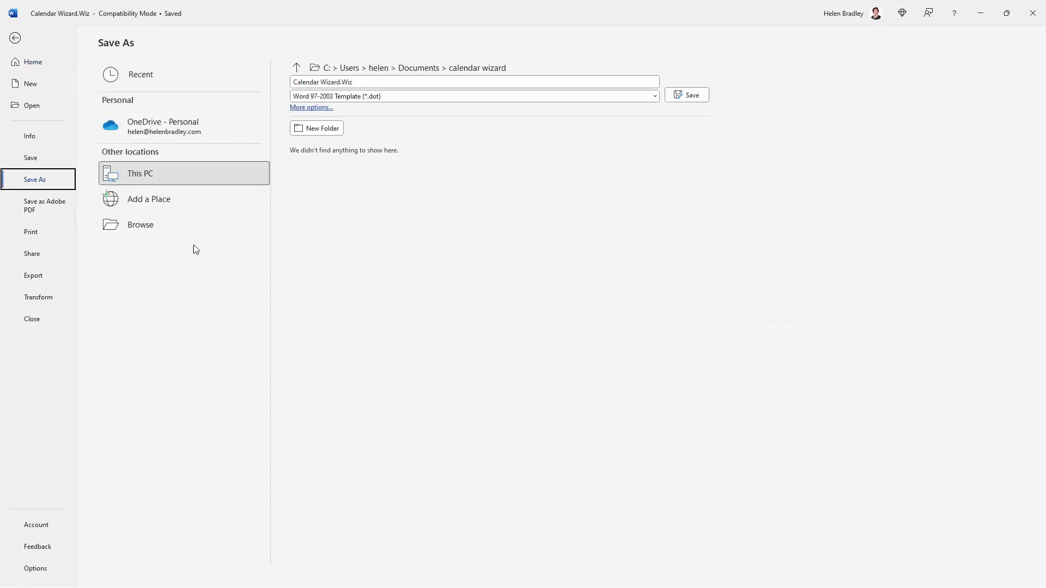
pyautogui.click(134, 223)
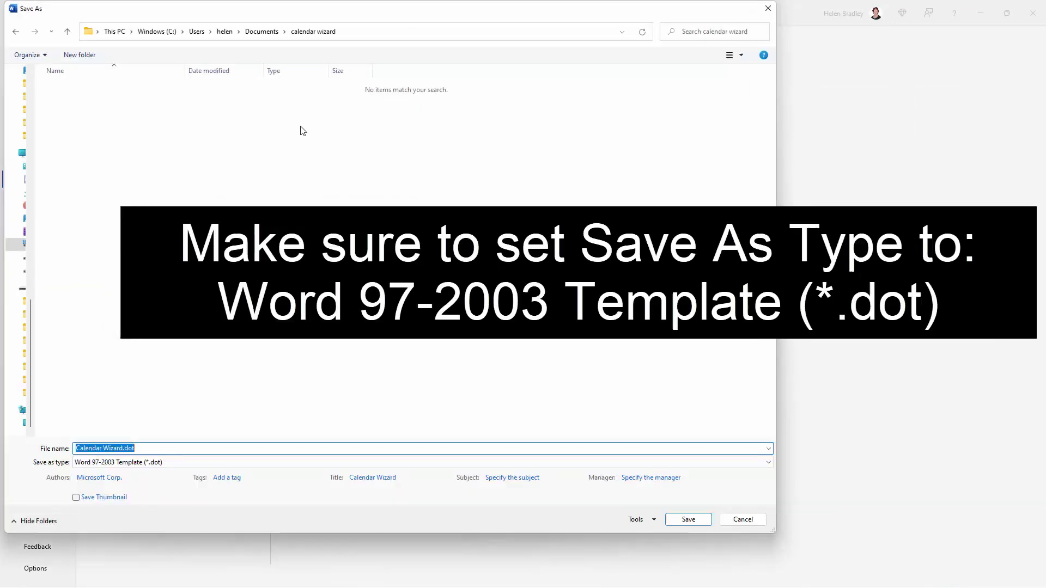
pyautogui.click(139, 447)
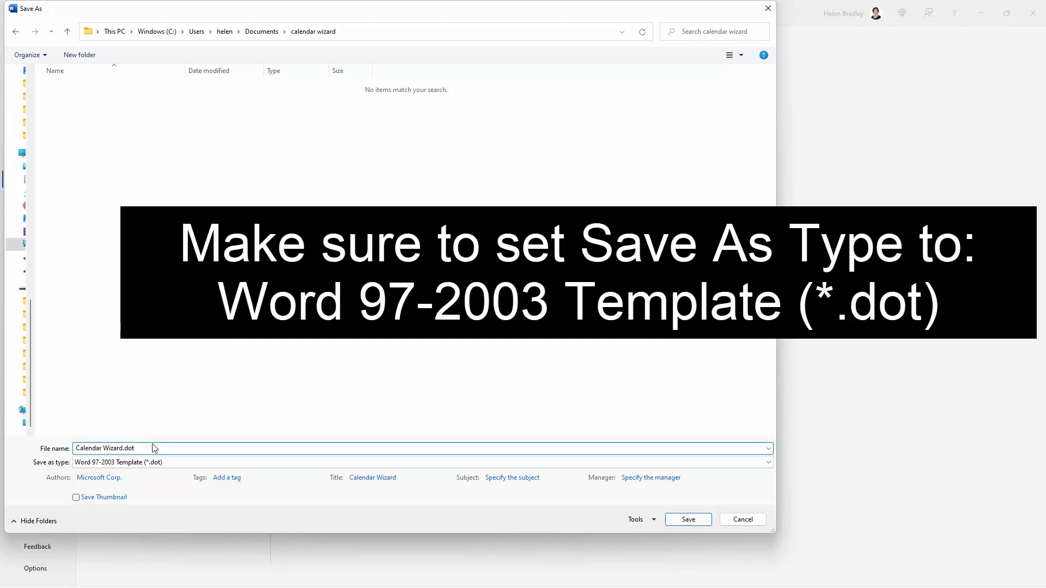
pyautogui.press('Home')
pyautogui.write('Helen')
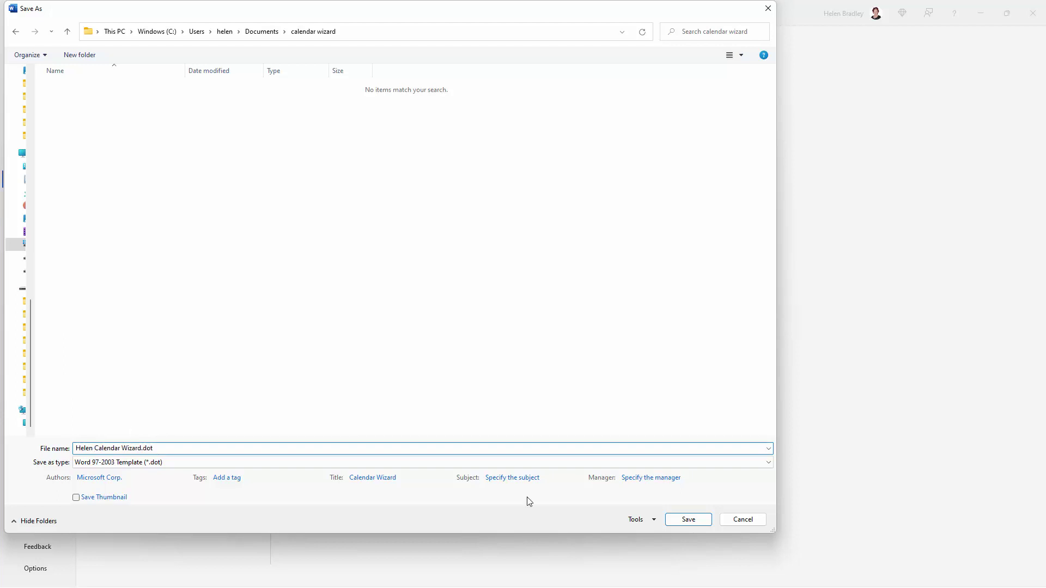
pyautogui.click(689, 519)
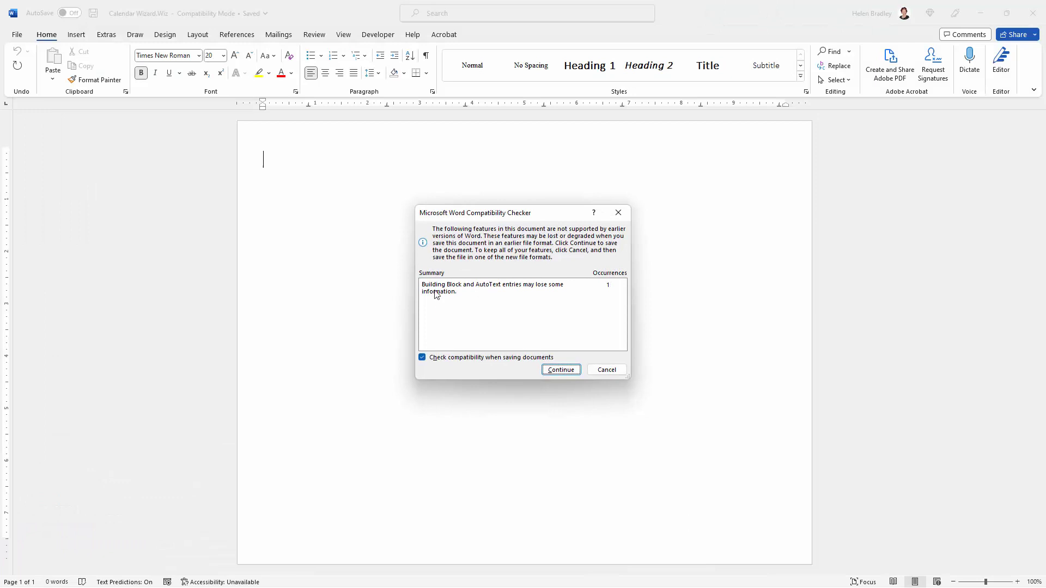
pyautogui.click(562, 371)
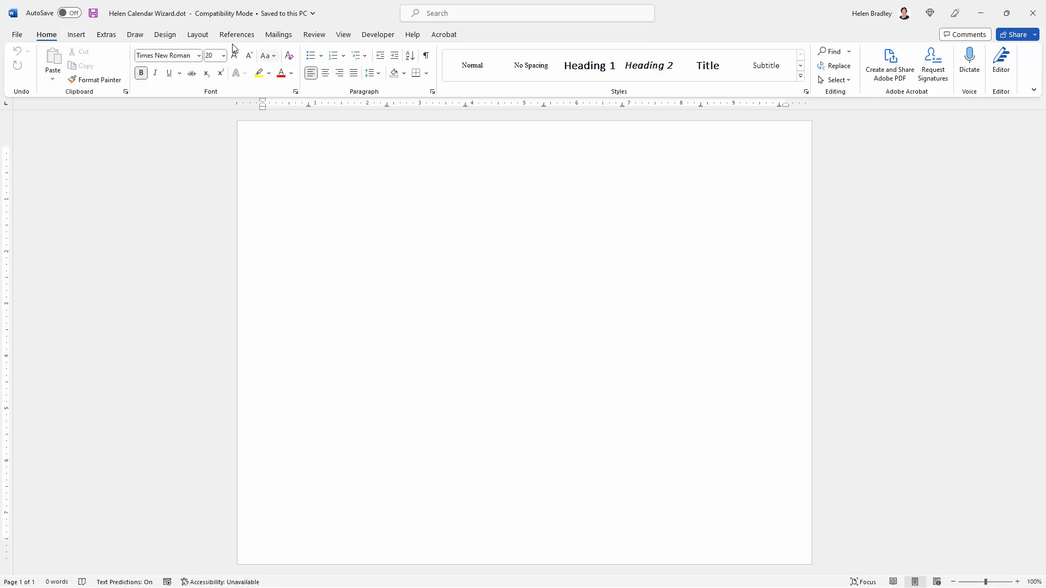
pyautogui.click(18, 34)
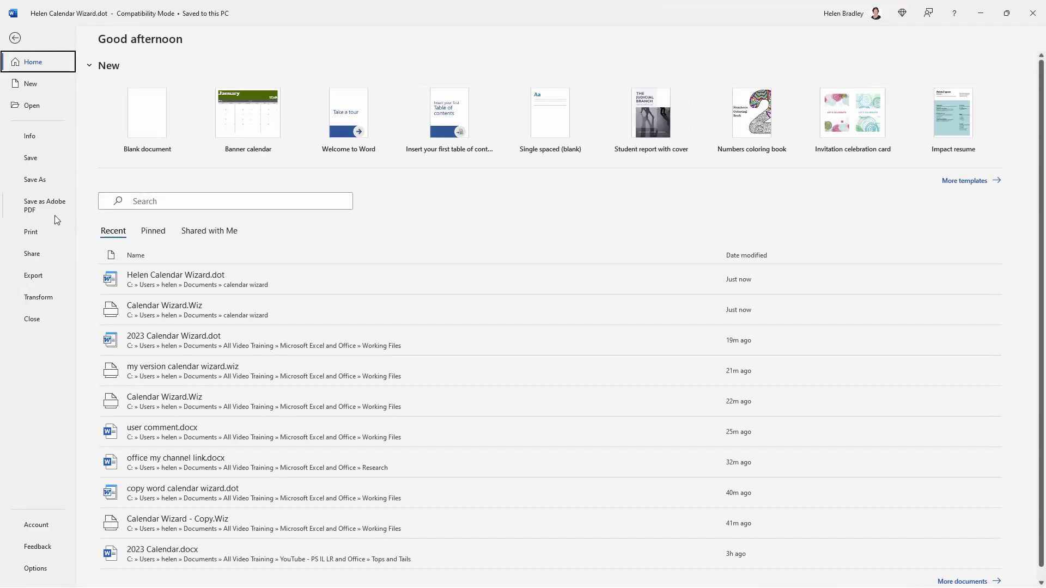
pyautogui.click(33, 320)
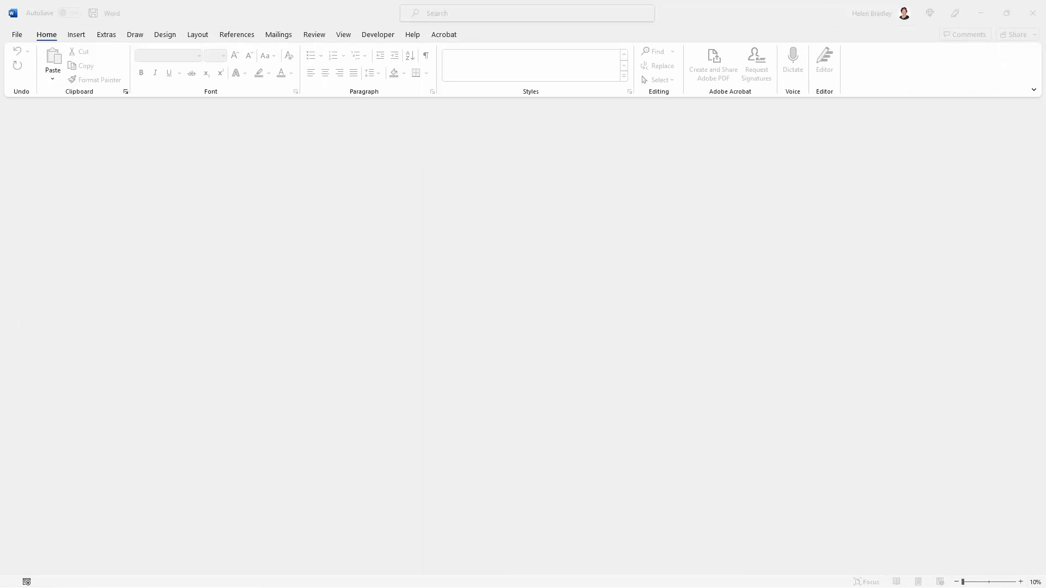
# Open File Explorer at the folder containing the recent Calendar Wizard.Wiz file.
pyautogui.press('super+e')
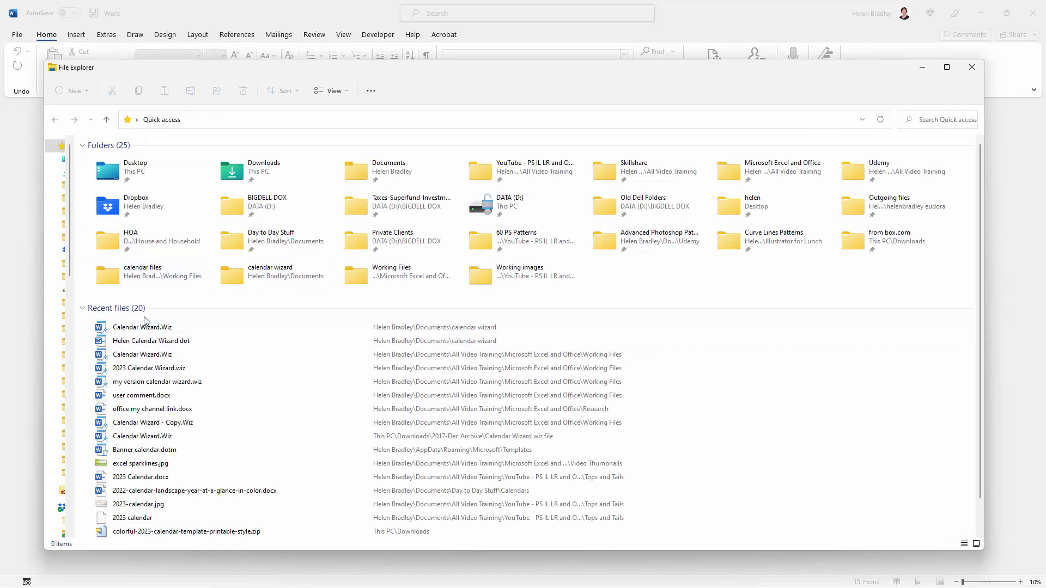
pyautogui.rightClick(132, 331)
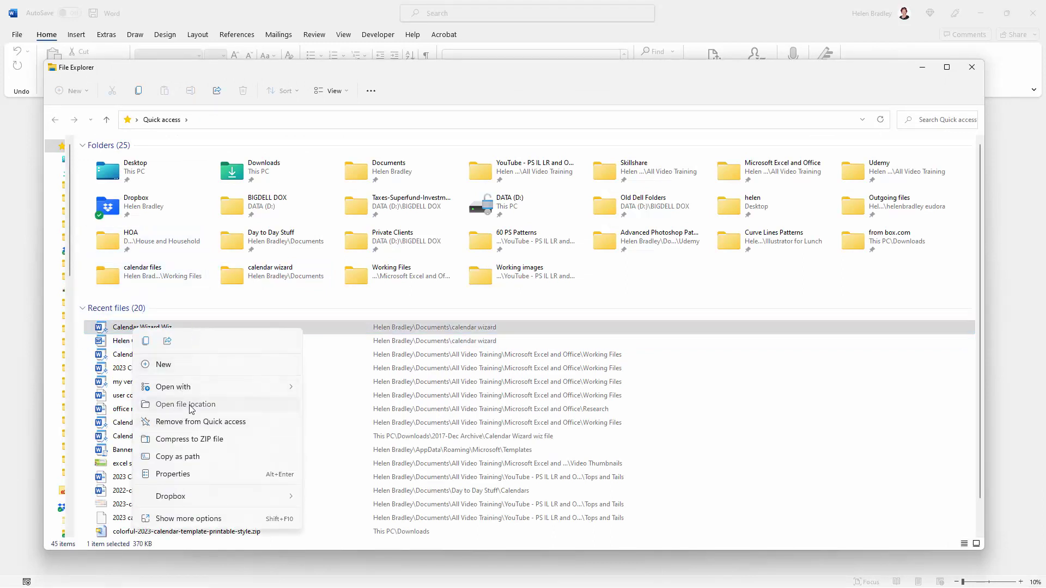
pyautogui.click(184, 403)
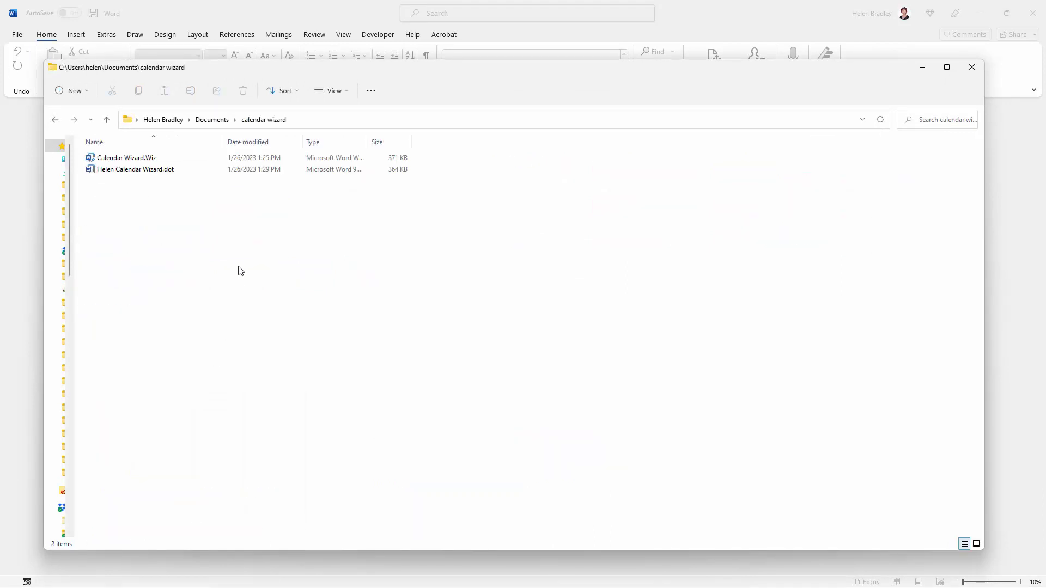
# Rename the new template's extension from .dot to .wiz and confirm the change.
pyautogui.rightClick(129, 170)
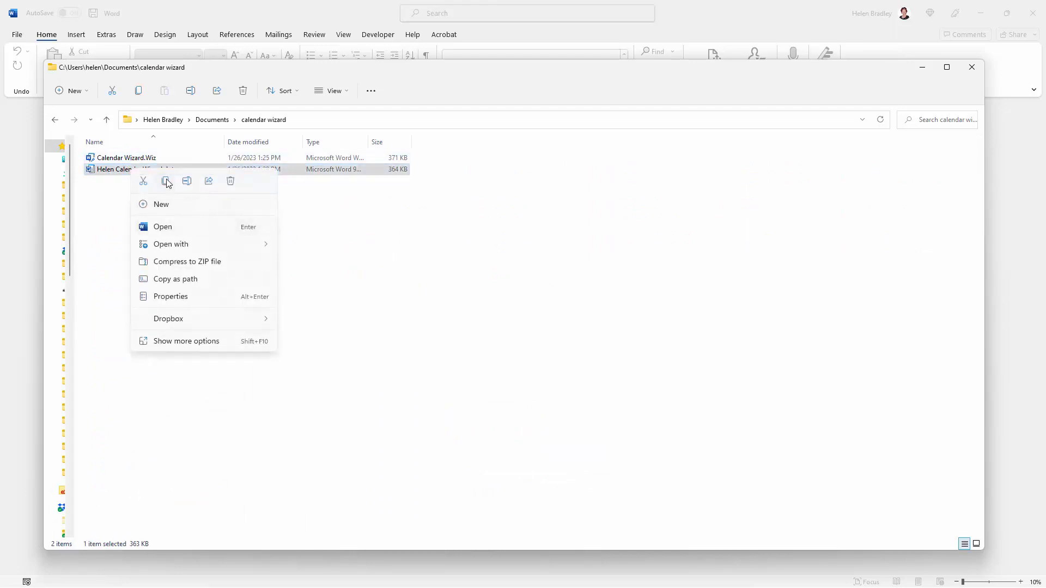
pyautogui.click(187, 181)
pyautogui.click(190, 169)
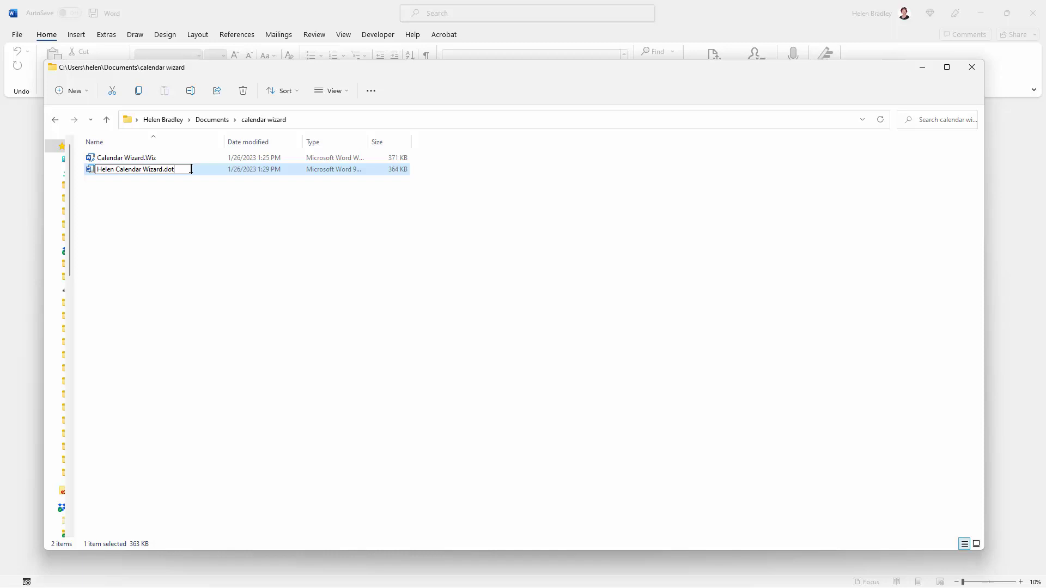
pyautogui.press('BackSpace')
pyautogui.press('BackSpace')
pyautogui.press('BackSpace')
pyautogui.write('wiz')
pyautogui.click(127, 219)
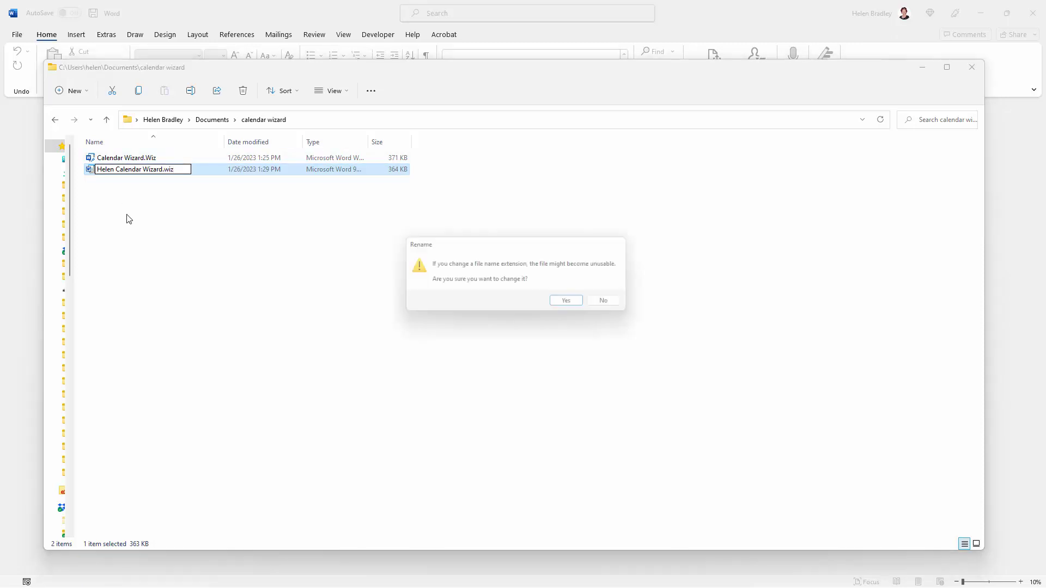
pyautogui.click(572, 304)
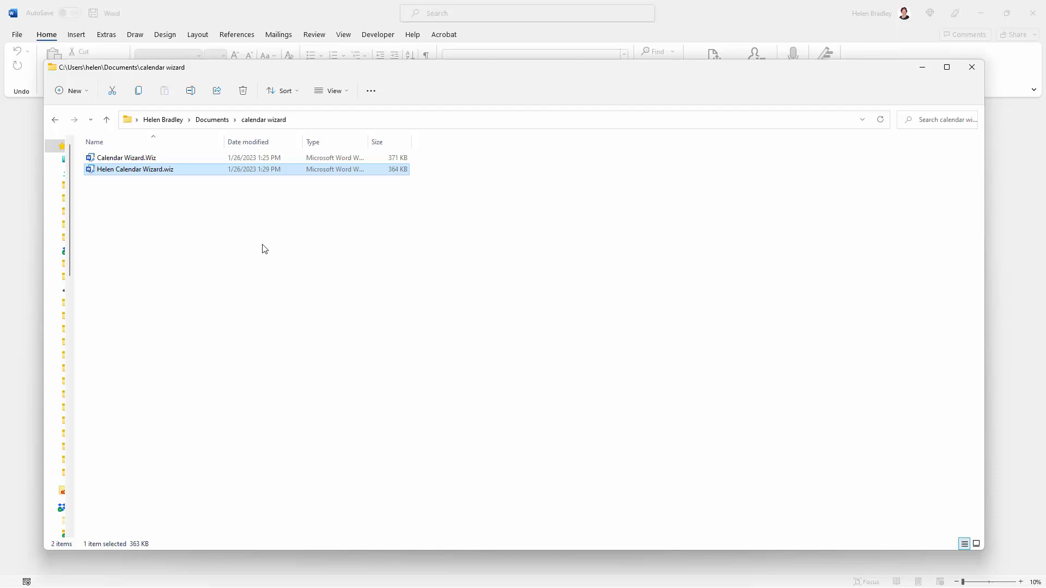
# Launch the renamed .wiz wizard and choose the Banner style in Landscape orientation.
pyautogui.doubleClick(134, 170)
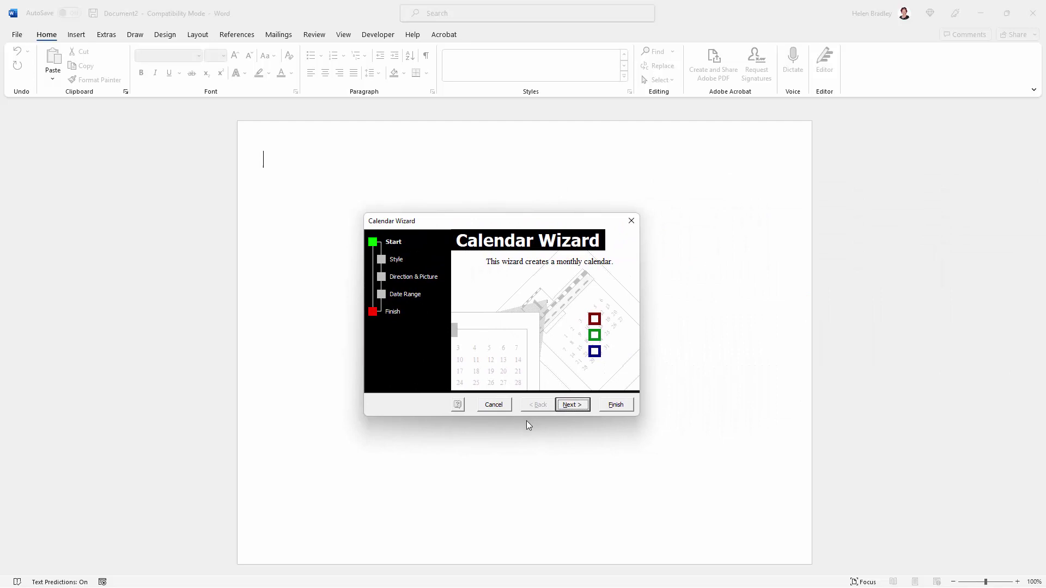
pyautogui.click(572, 404)
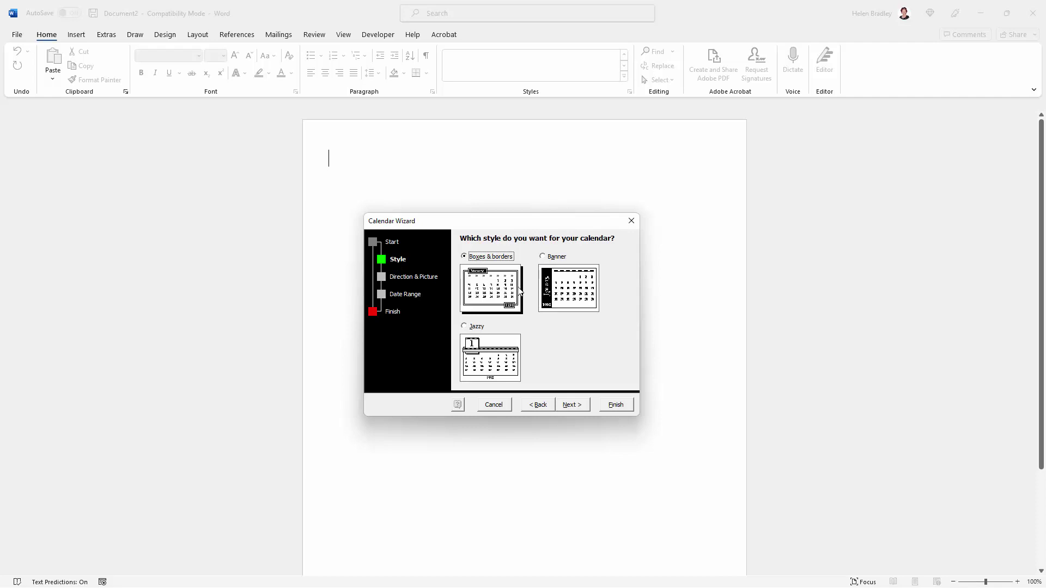
pyautogui.click(553, 287)
pyautogui.click(435, 281)
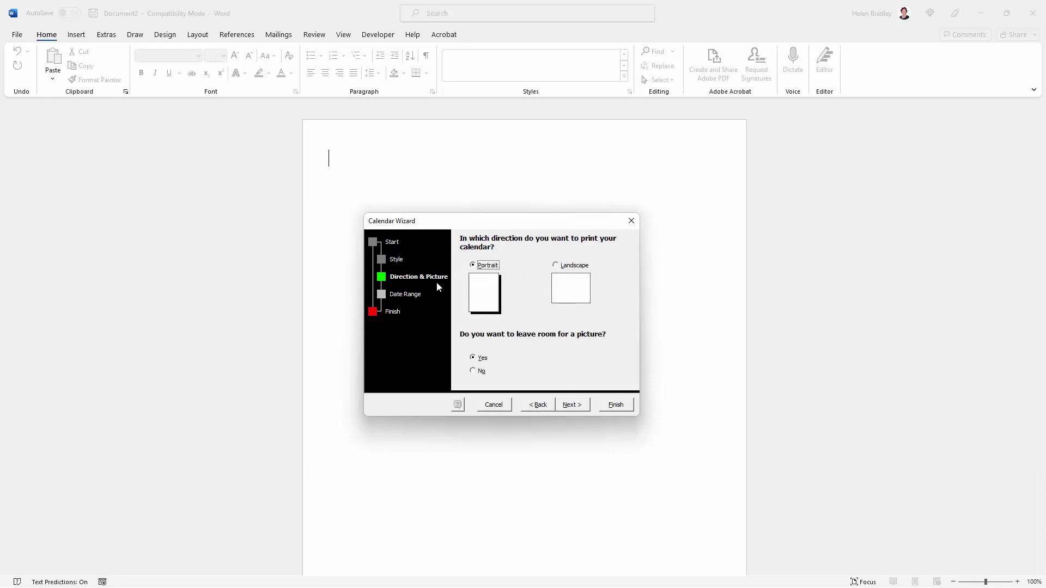
pyautogui.click(579, 296)
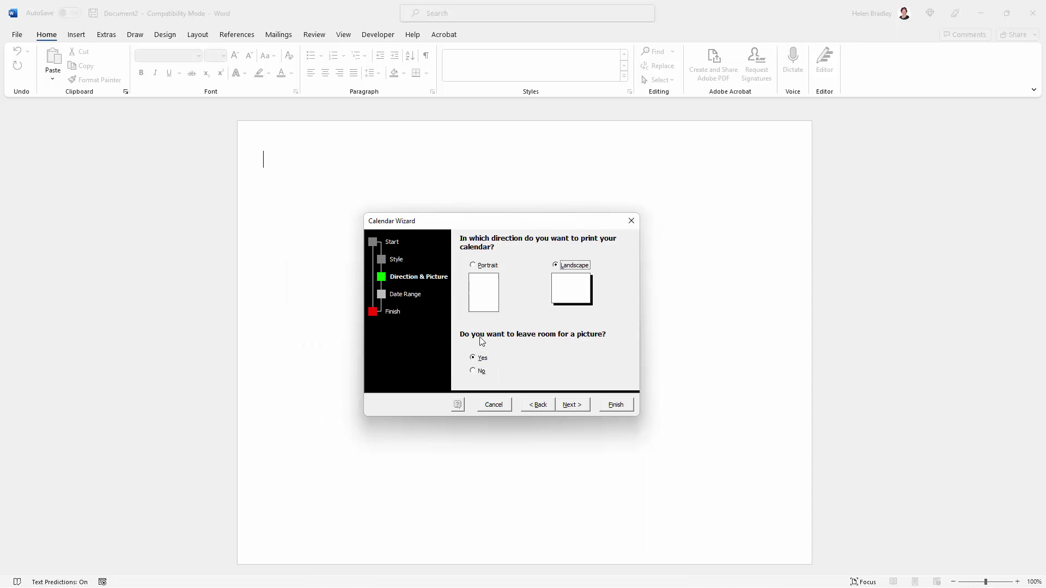
# Set the end date to February 2024 and finish to generate the calendar.
pyautogui.click(414, 298)
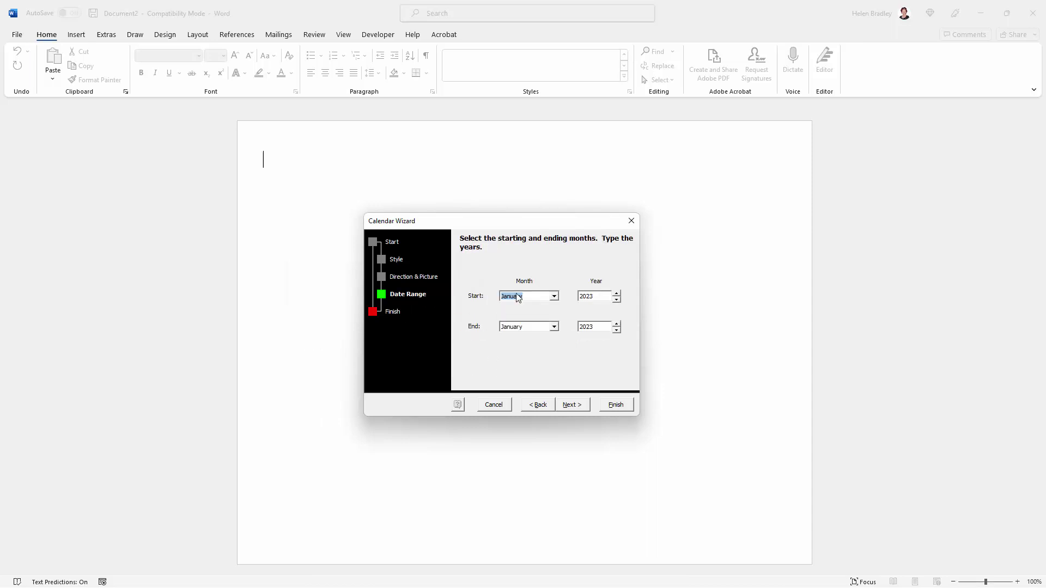
pyautogui.click(553, 326)
pyautogui.click(540, 347)
pyautogui.click(617, 324)
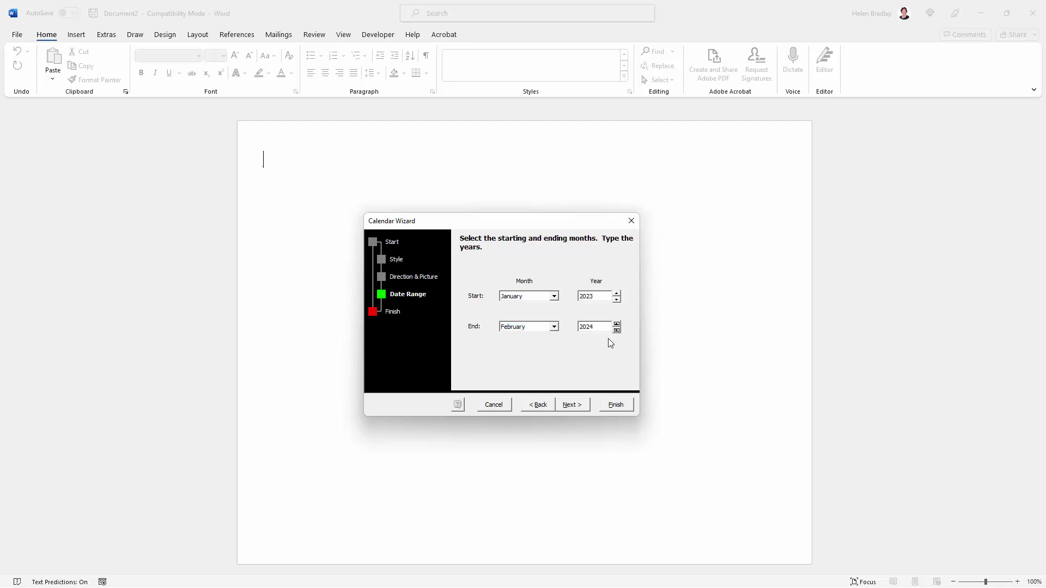
pyautogui.click(573, 405)
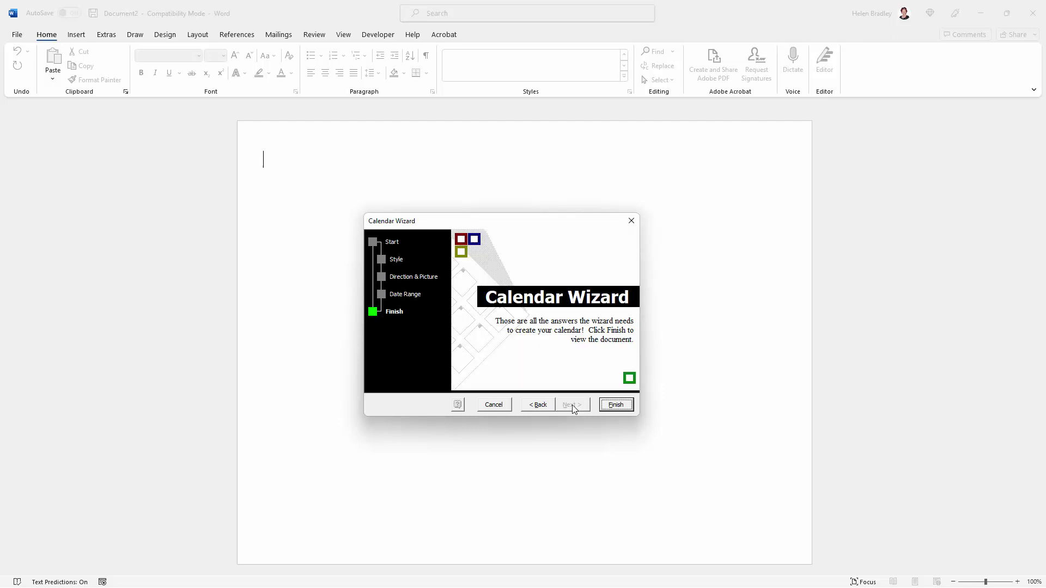
pyautogui.click(621, 406)
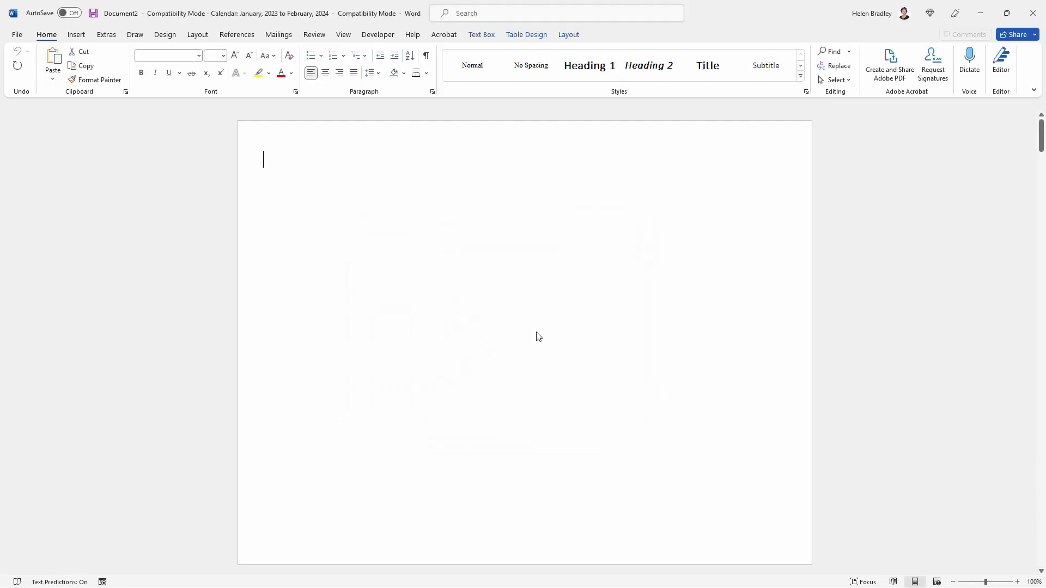
pyautogui.click(965, 581)
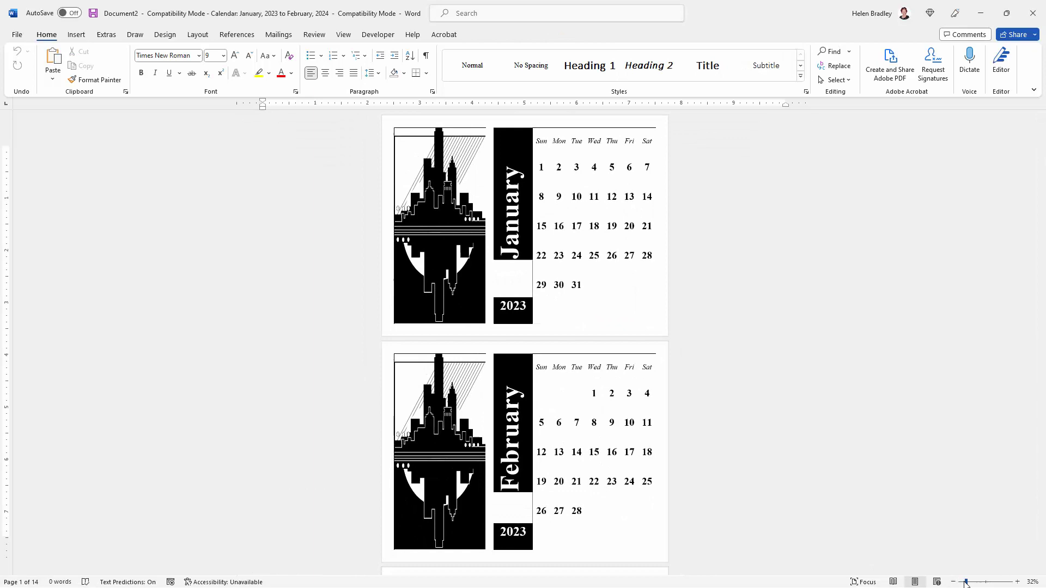
pyautogui.moveTo(965, 582); pyautogui.dragTo(963, 581)
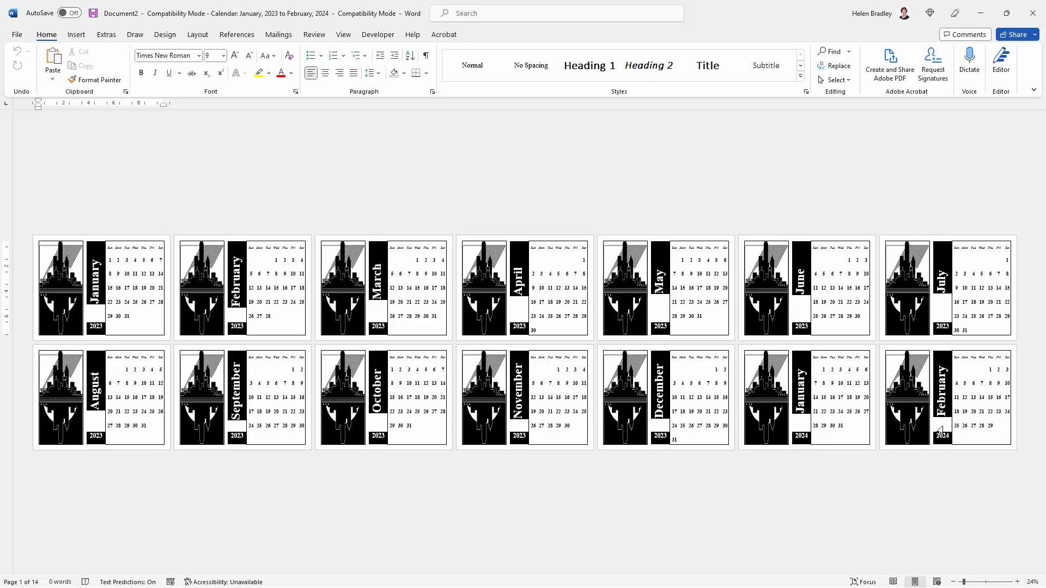
pyautogui.click(996, 581)
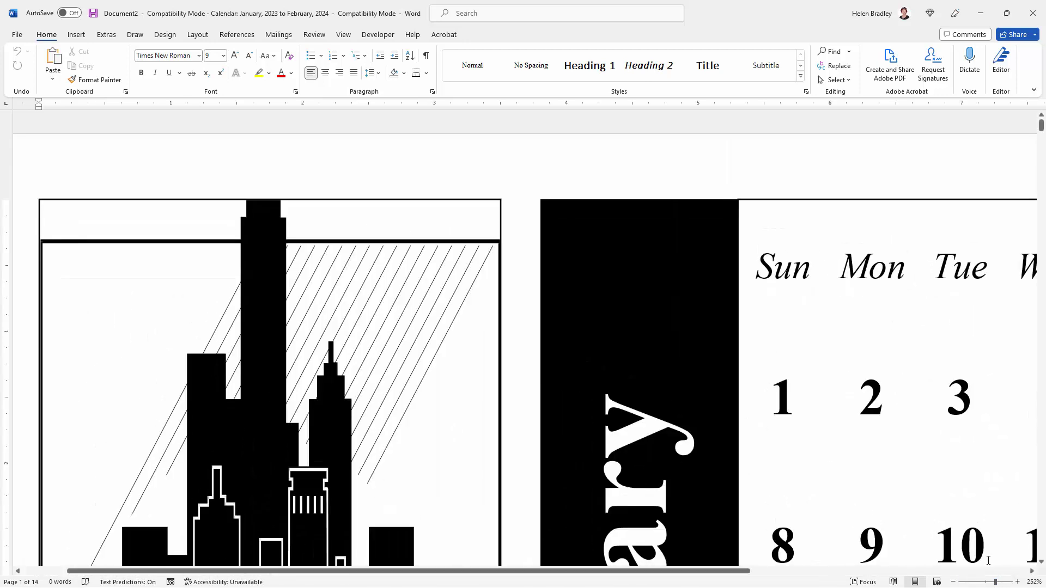
pyautogui.click(987, 582)
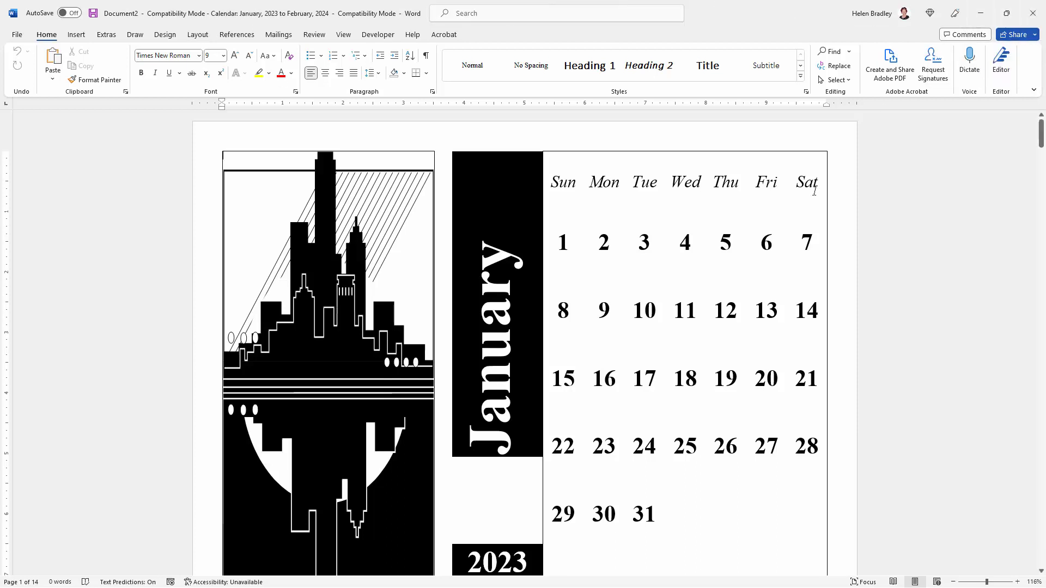
# Close the generated calendar document without saving it.
pyautogui.click(1031, 17)
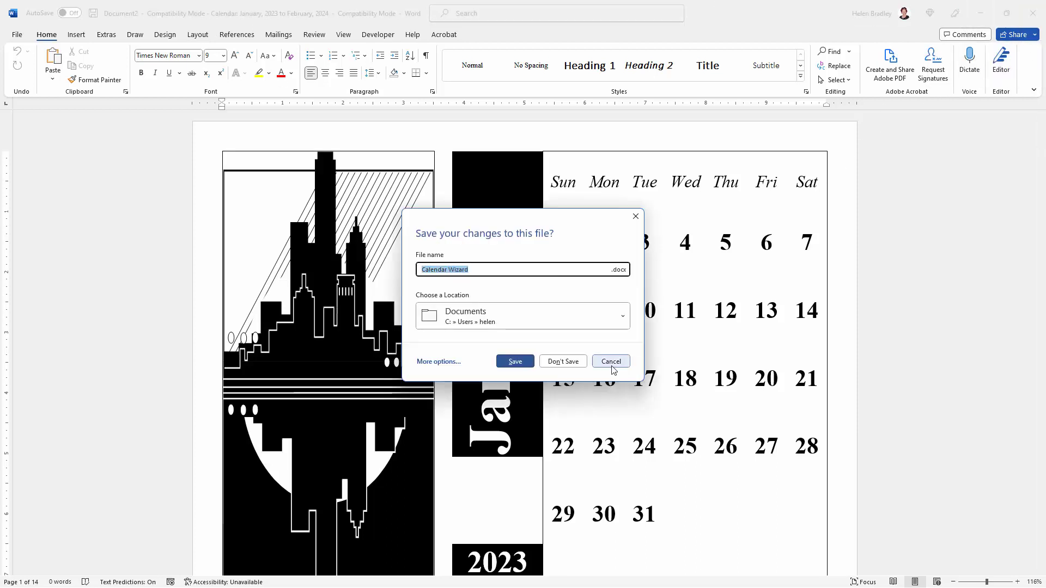
pyautogui.click(562, 362)
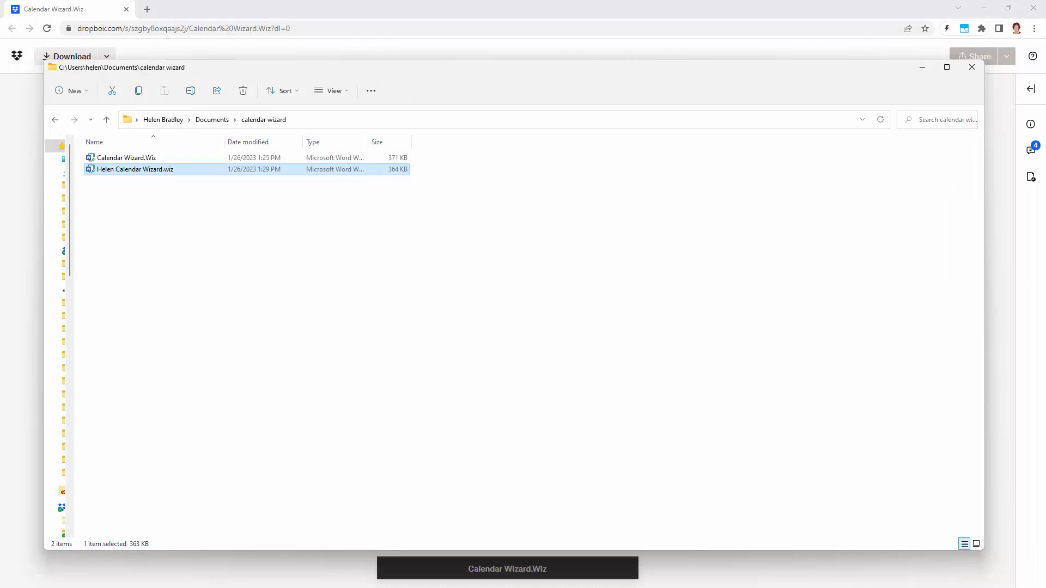
# Relaunch the renamed .wiz wizard and advance to its style step.
pyautogui.doubleClick(105, 171)
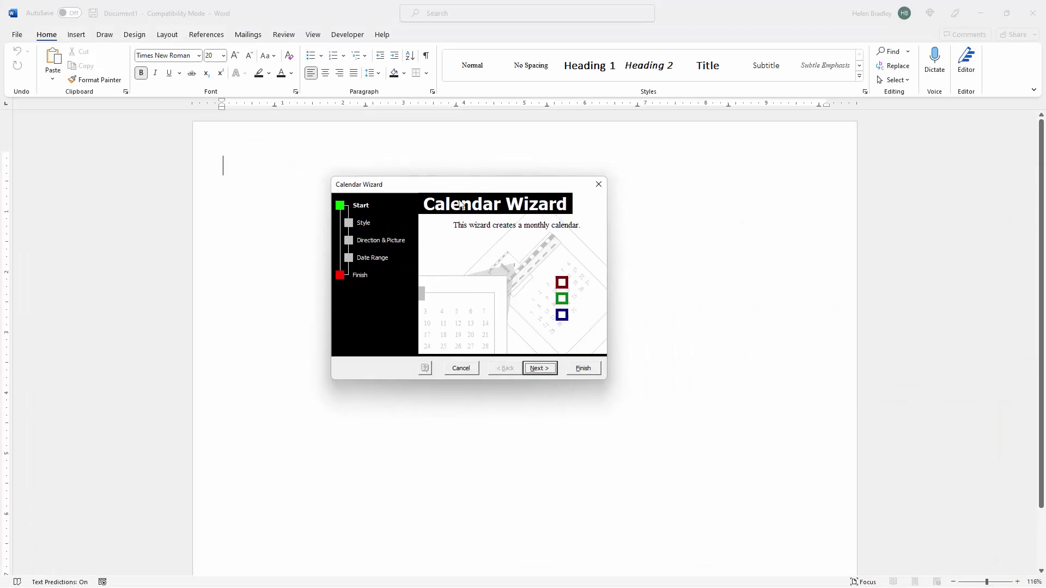
pyautogui.click(537, 370)
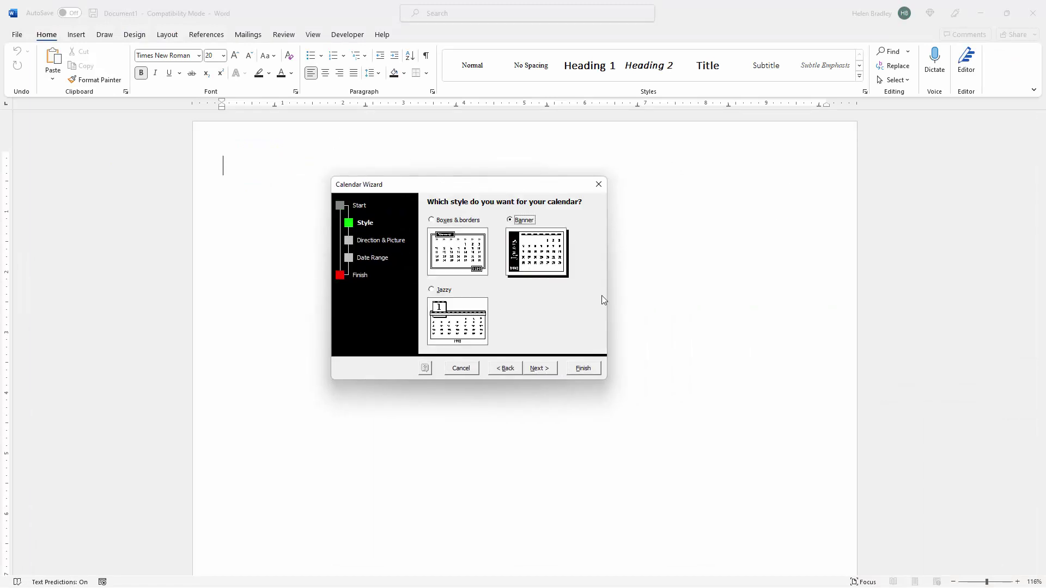